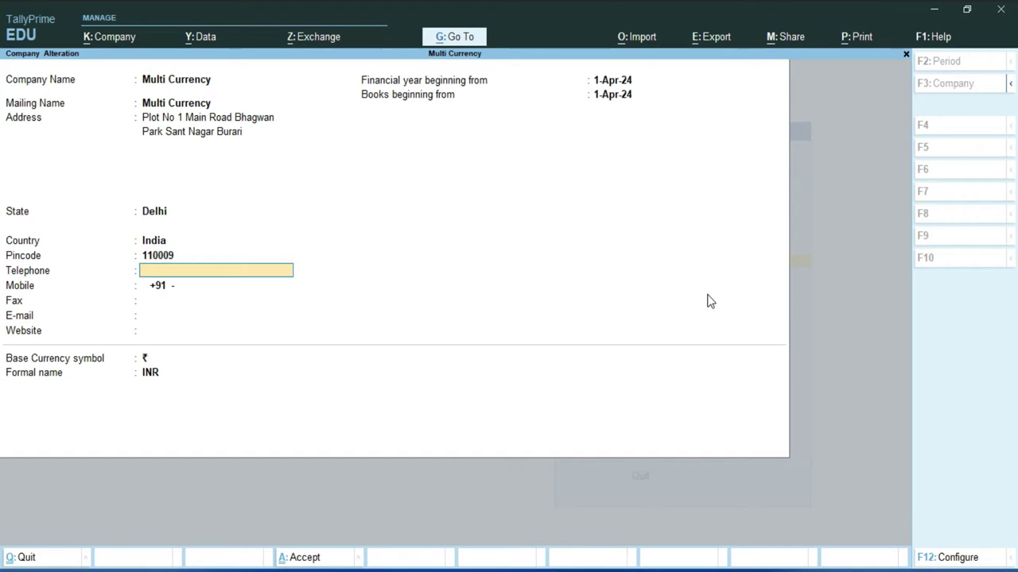
Enter the company's telephone, mobile and fax numbers.
key("Return")
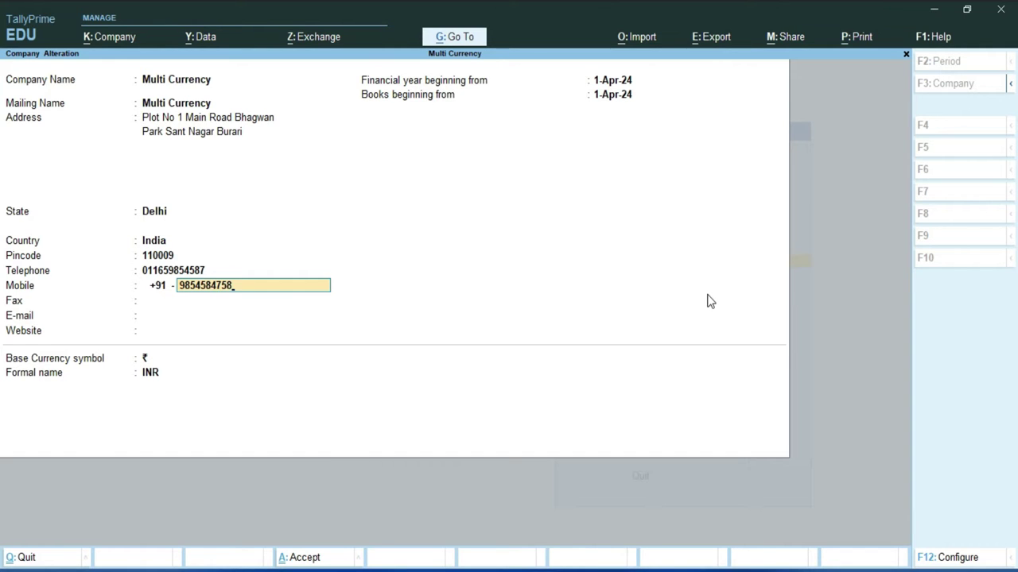
key("Return")
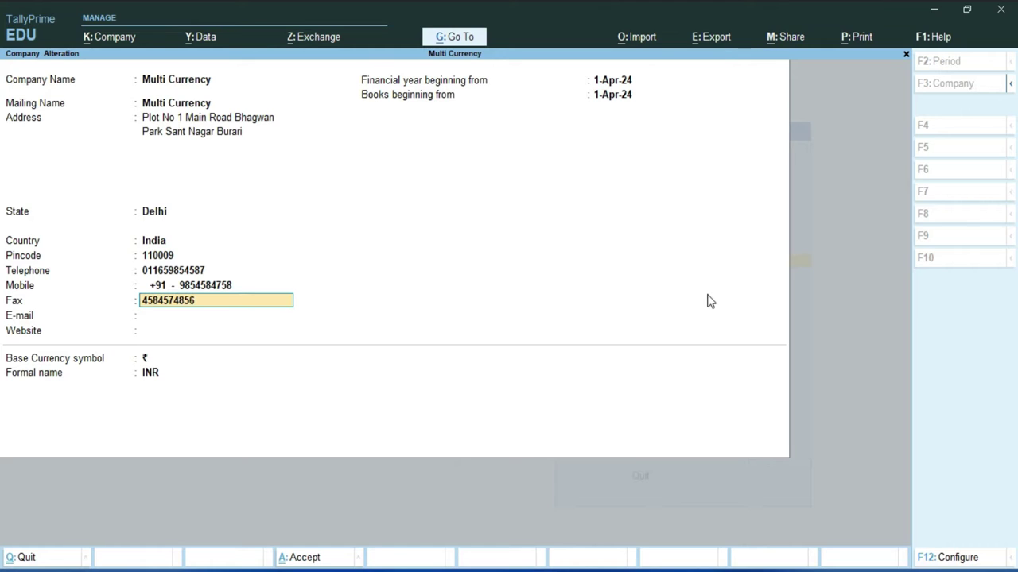
key("Return")
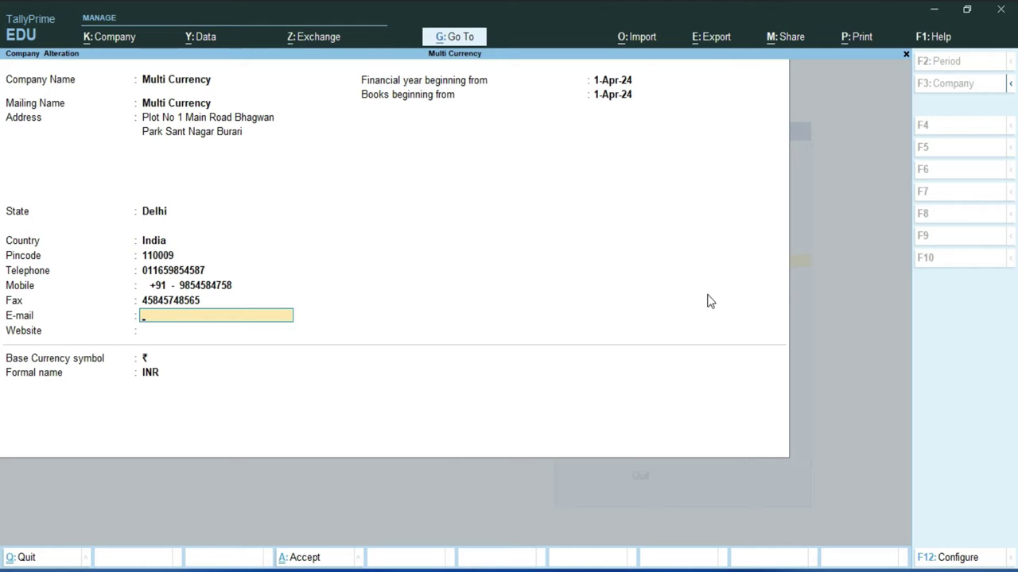
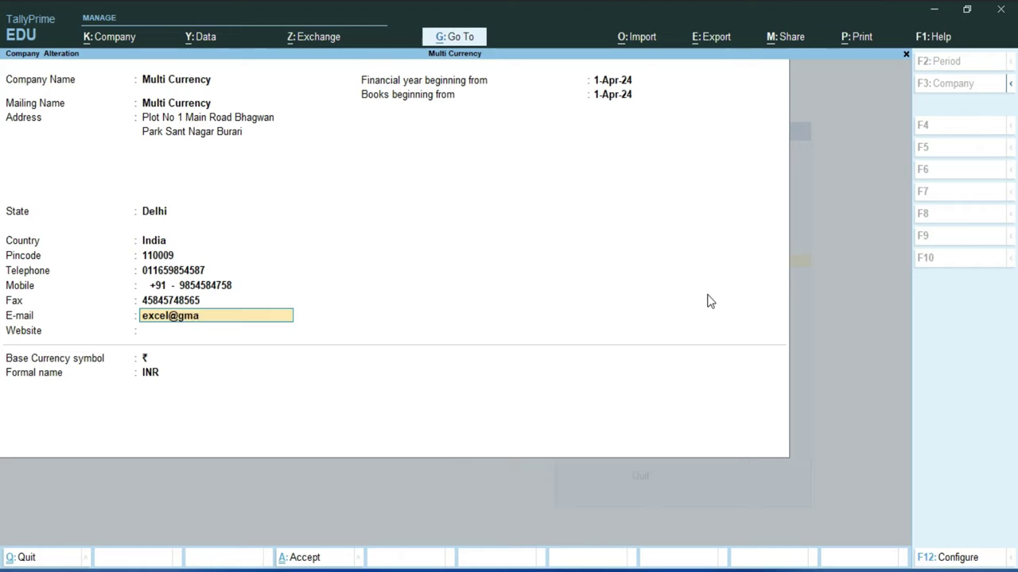
key("Return")
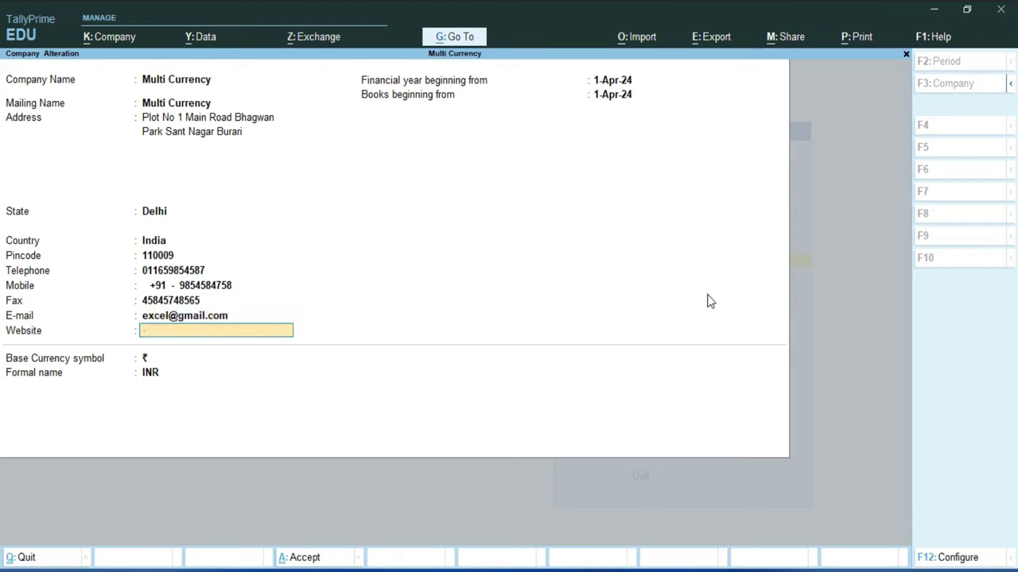
type("www.excel-infortech.com")
key("Return")
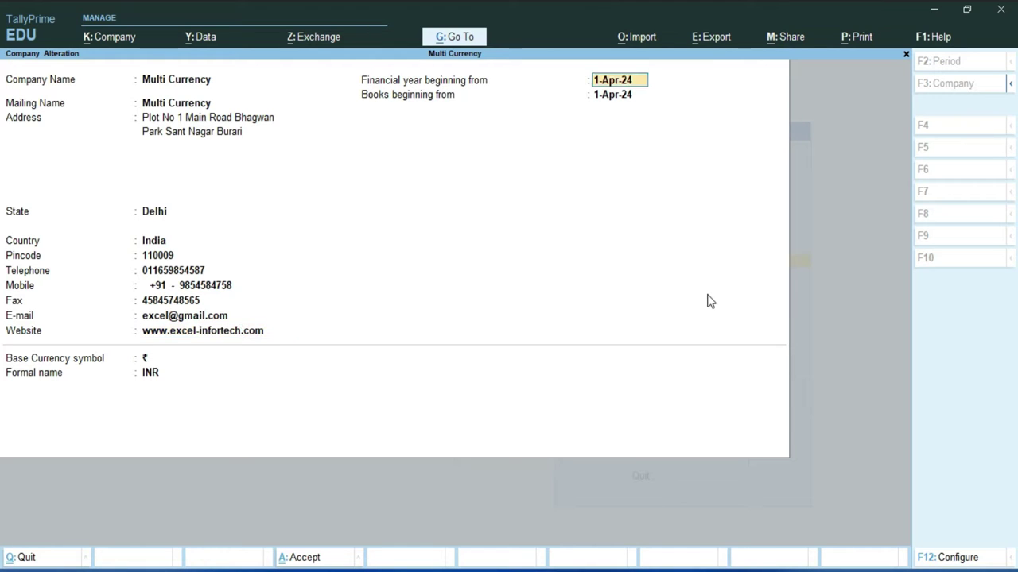
key("Return")
key("Return")
key("Return")
key("Return")
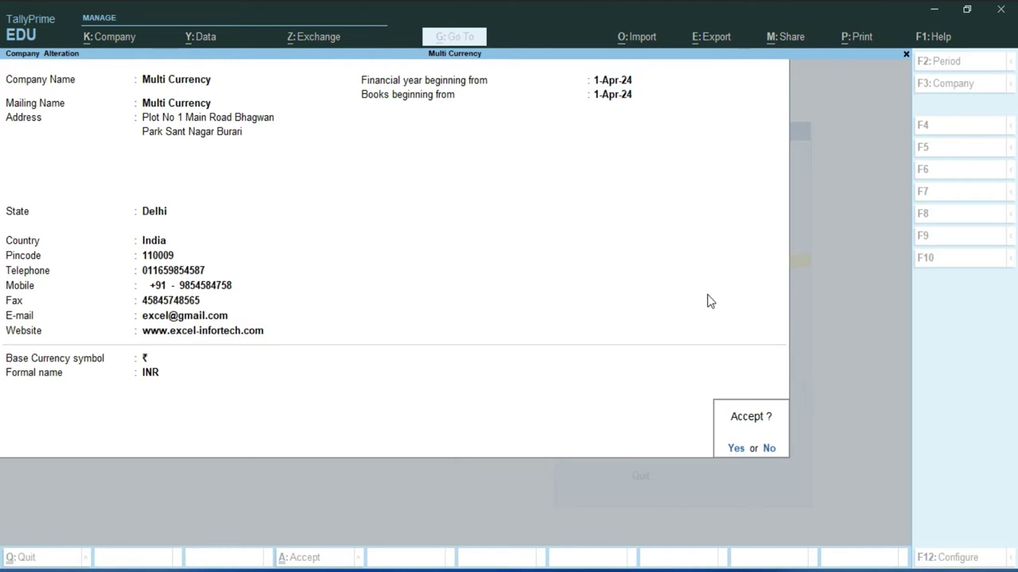
key("y")
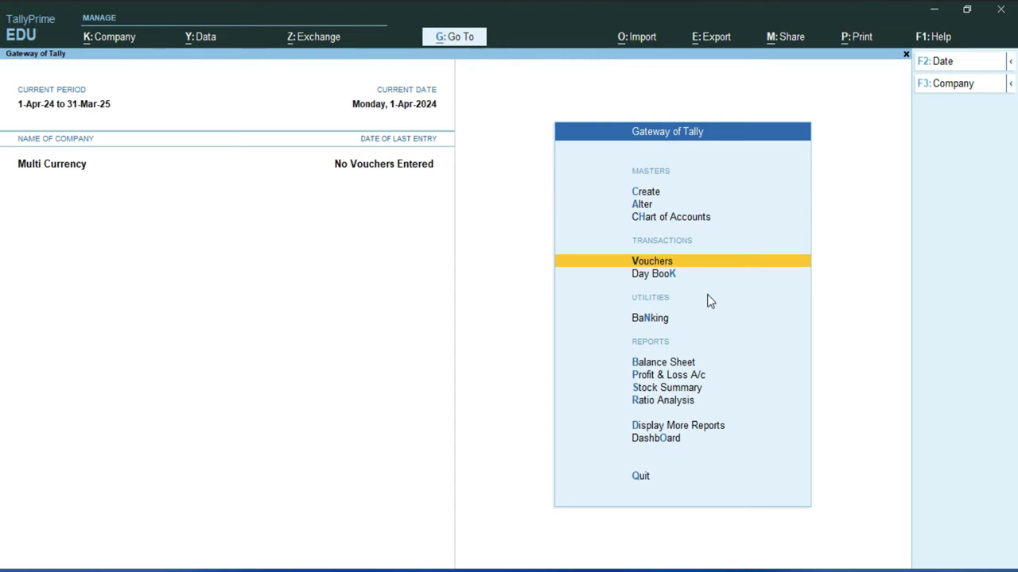
Enable GST details in company features with Regular registration and enter the company GSTIN.
key("F11")
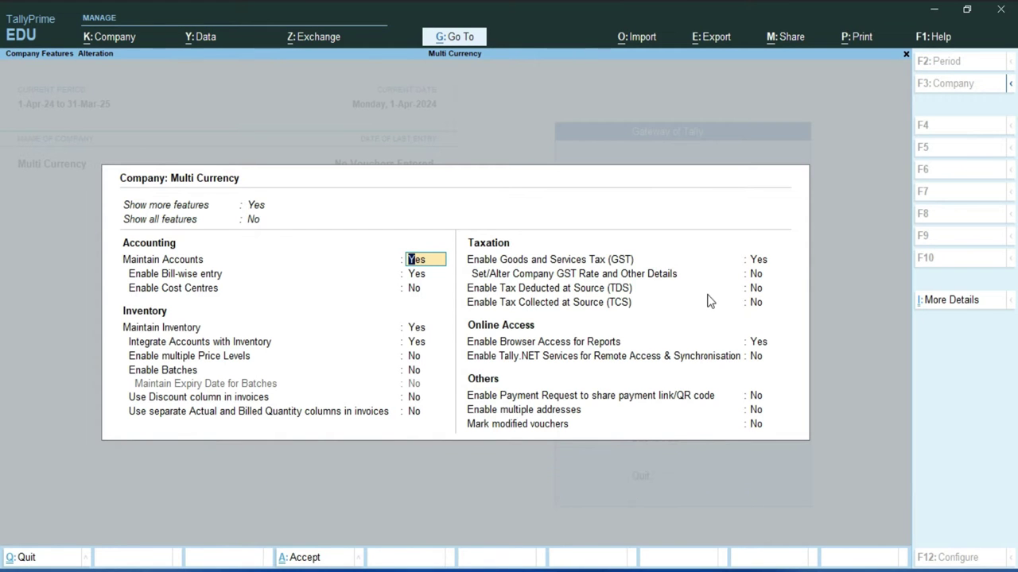
key("Return")
key("Return")
key("Return")
key("Return")
key("Return")
key("Return")
key("Return")
key("Return")
key("Return")
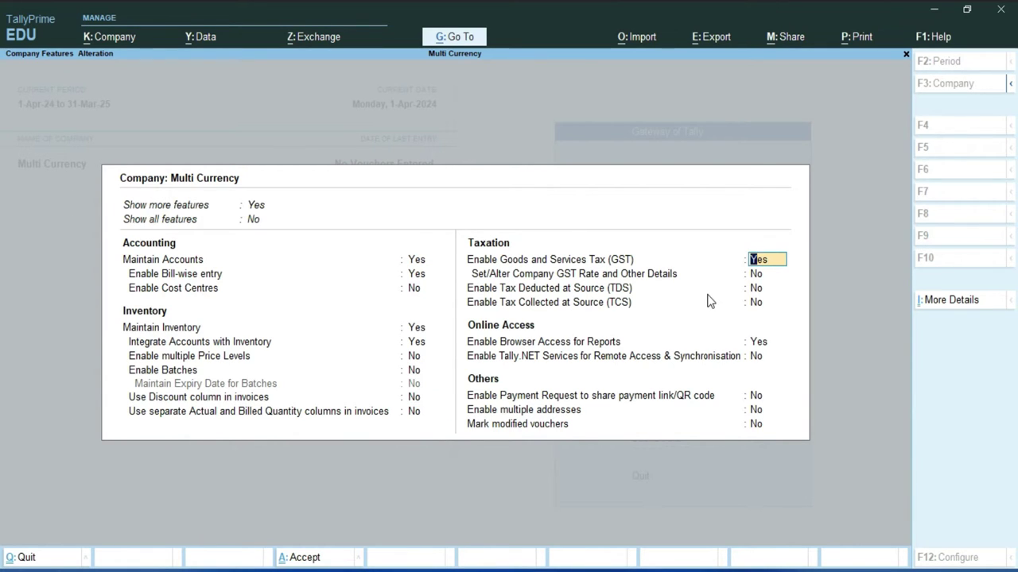
key("Return")
key("Return")
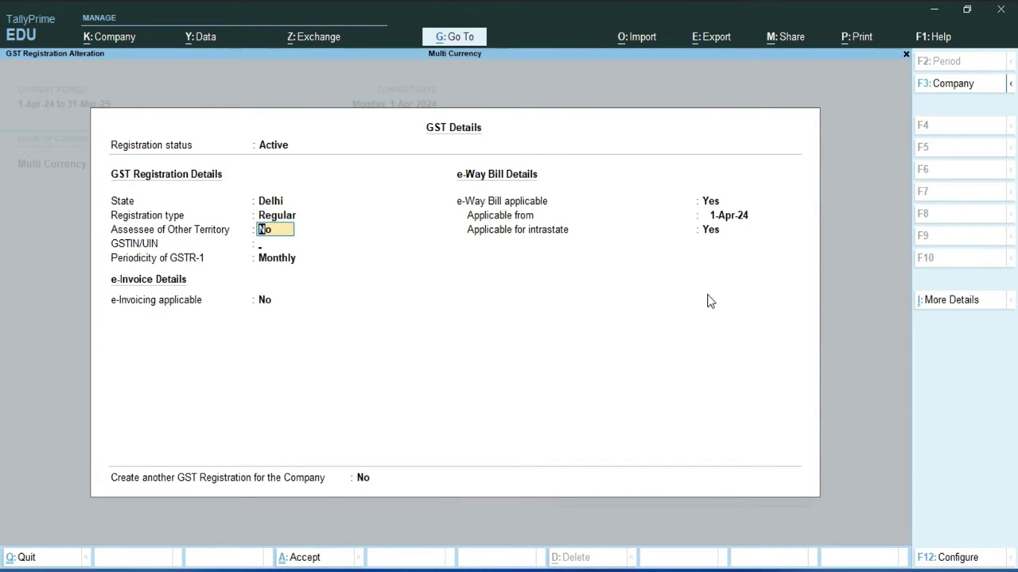
key("Return")
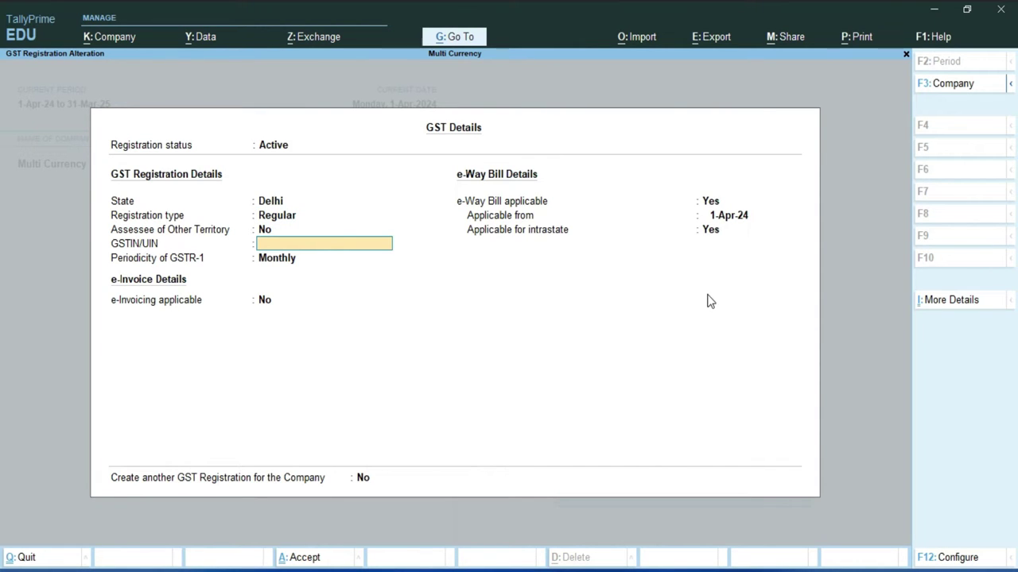
key("ctrl+alt+v")
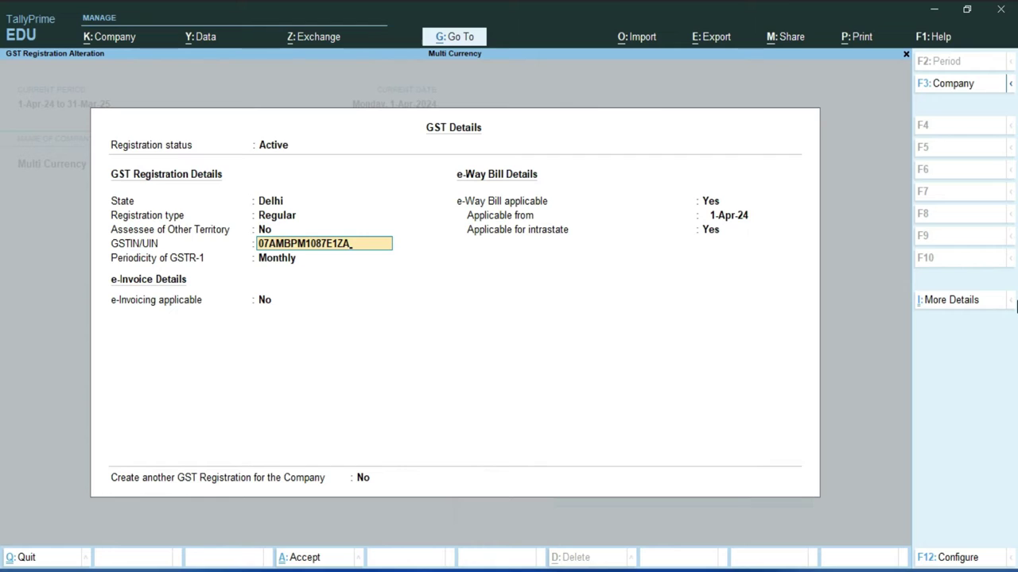
key("Return")
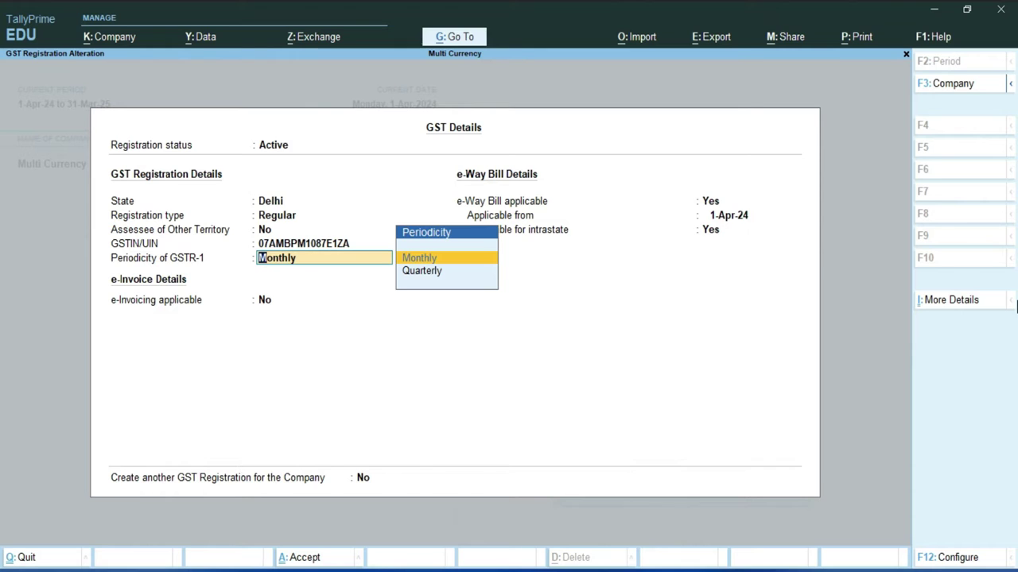
Keep Monthly GSTR-1 periodicity and save the GST details and company features.
key("Return")
key("Return")
key("Return")
key("Return")
key("Return")
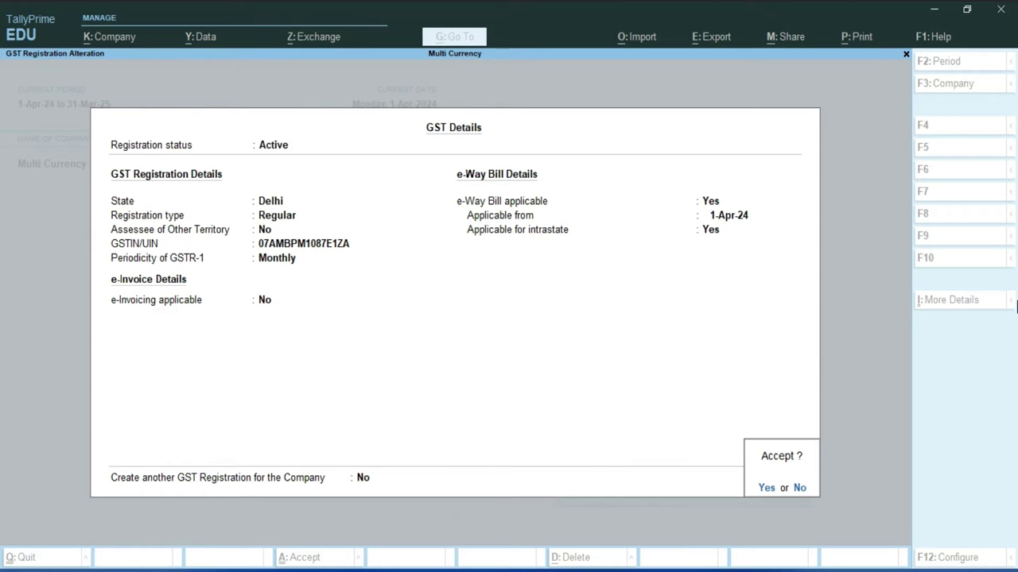
key("Return")
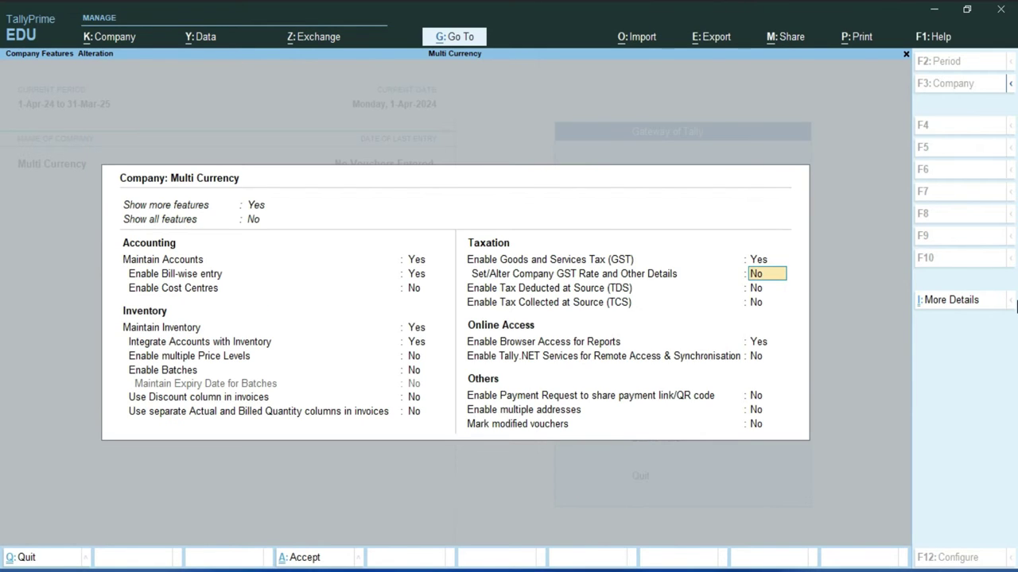
key("Return")
key("Return")
key("Return")
key("Return")
key("Return")
key("Return")
key("Return")
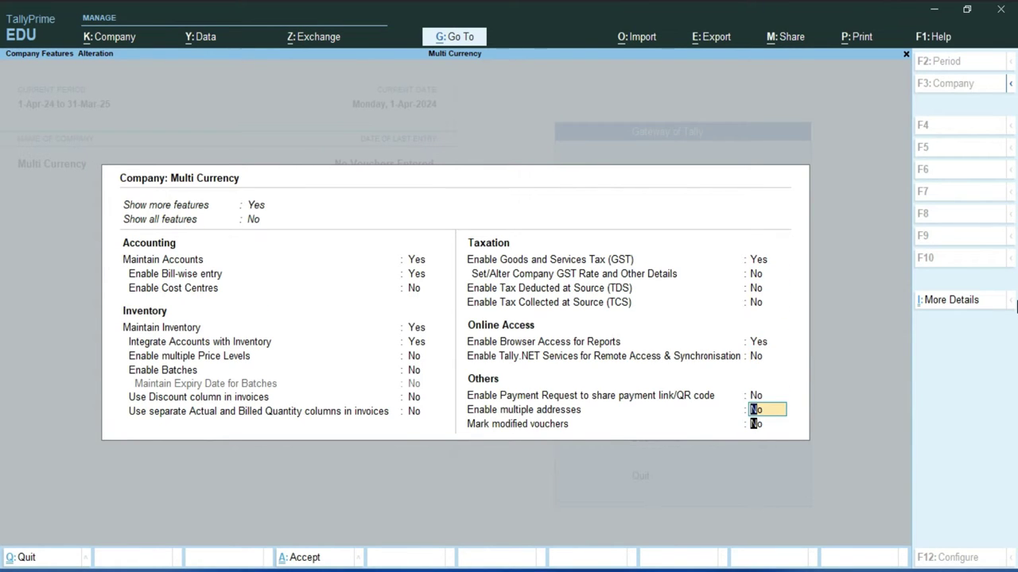
key("Return")
key("Return")
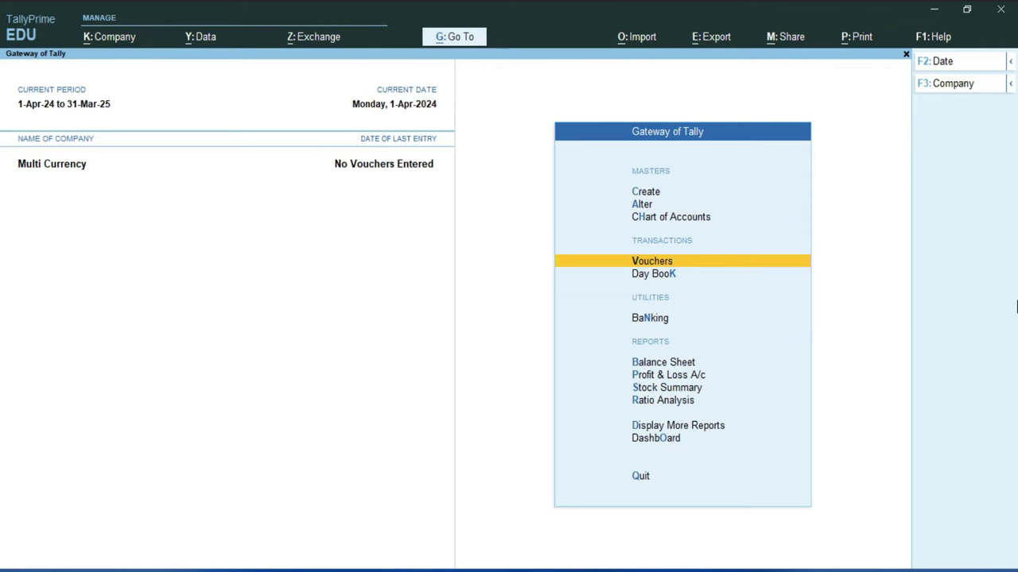
key("Up")
key("Up")
key("Up")
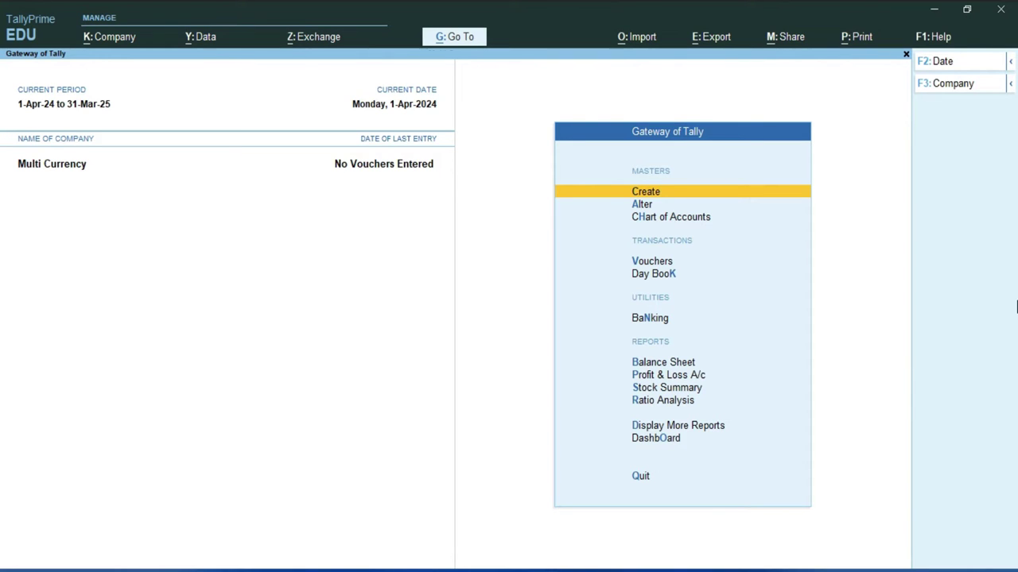
Create a new Currency master, choosing Create New instead of altering the rupee.
key("Return")
key("Down")
key("Down")
key("Down")
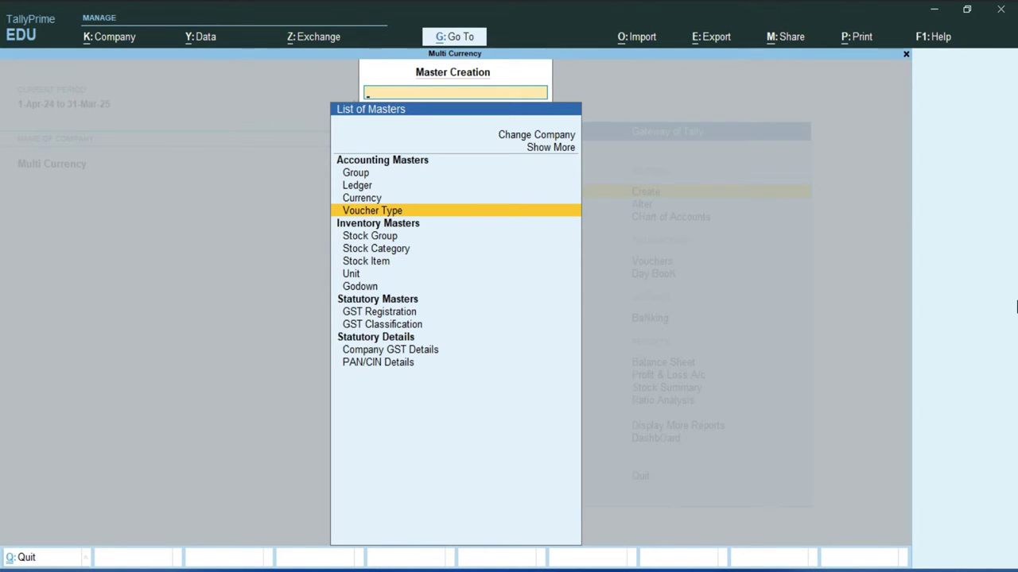
key("Up")
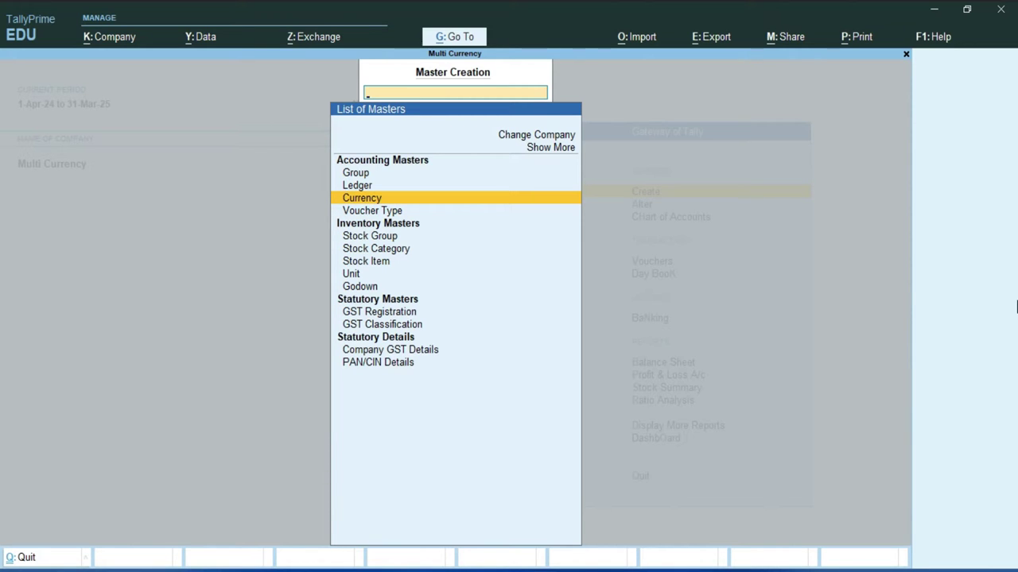
key("Return")
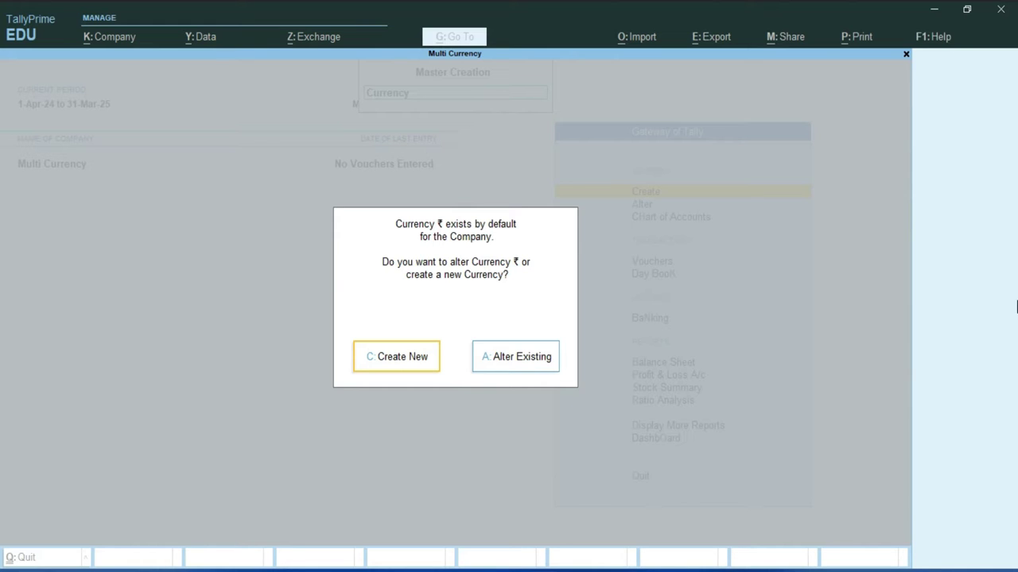
left_click(391, 357)
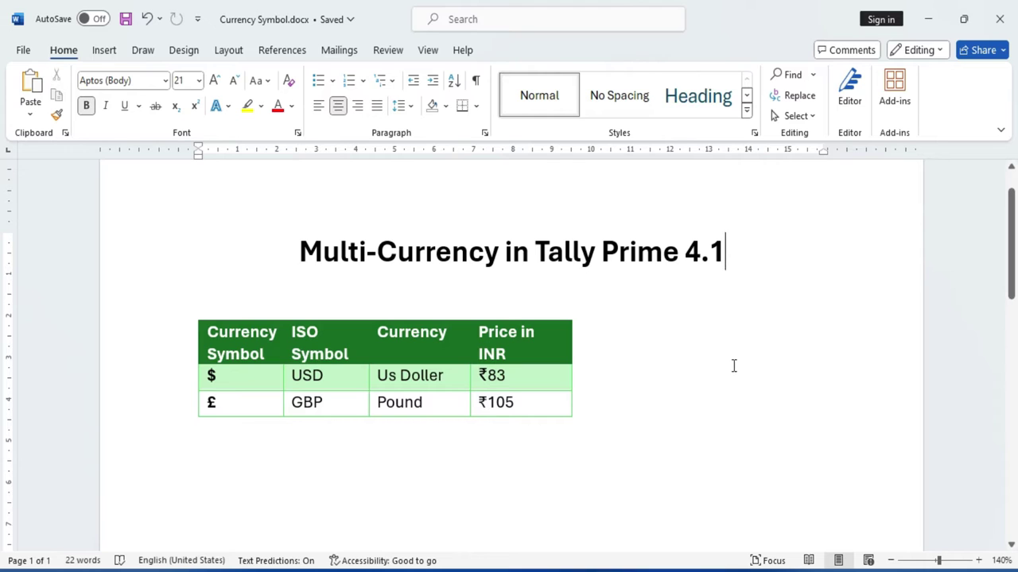
Check the $, £ and GBP entries in the Word currency table, then return to TallyPrime.
left_click(216, 376)
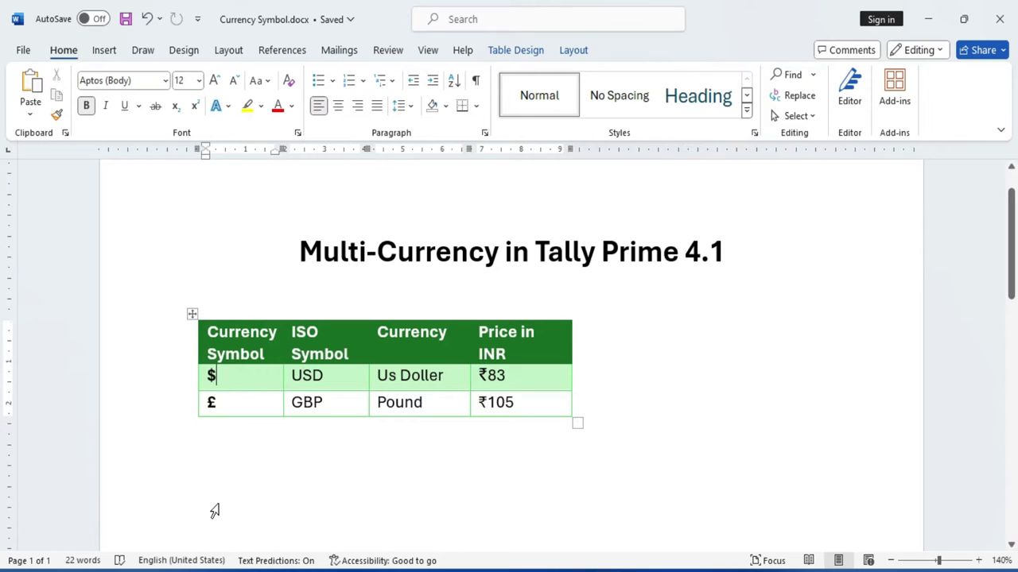
left_click(236, 402)
left_click(330, 402)
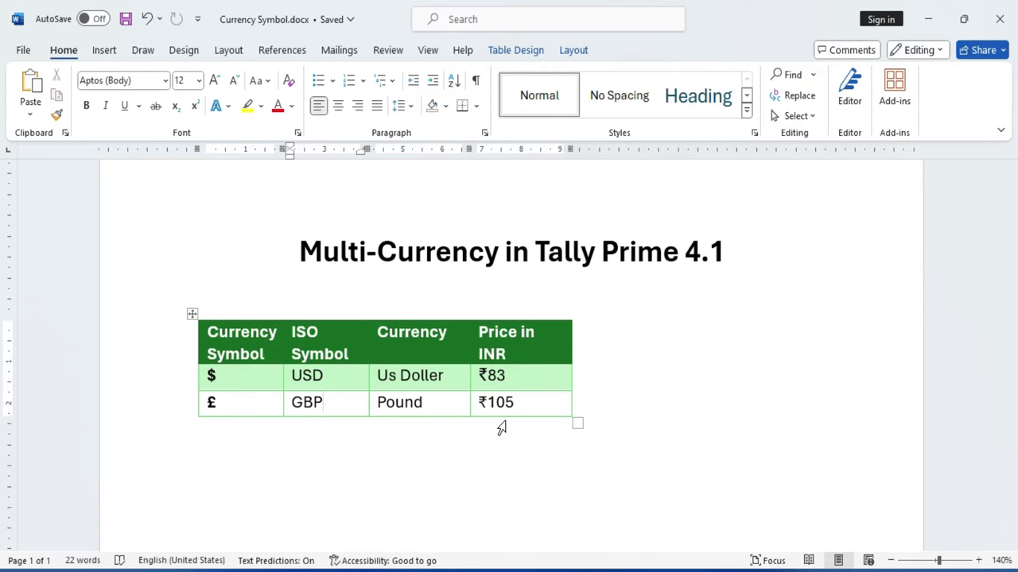
key("alt+Tab")
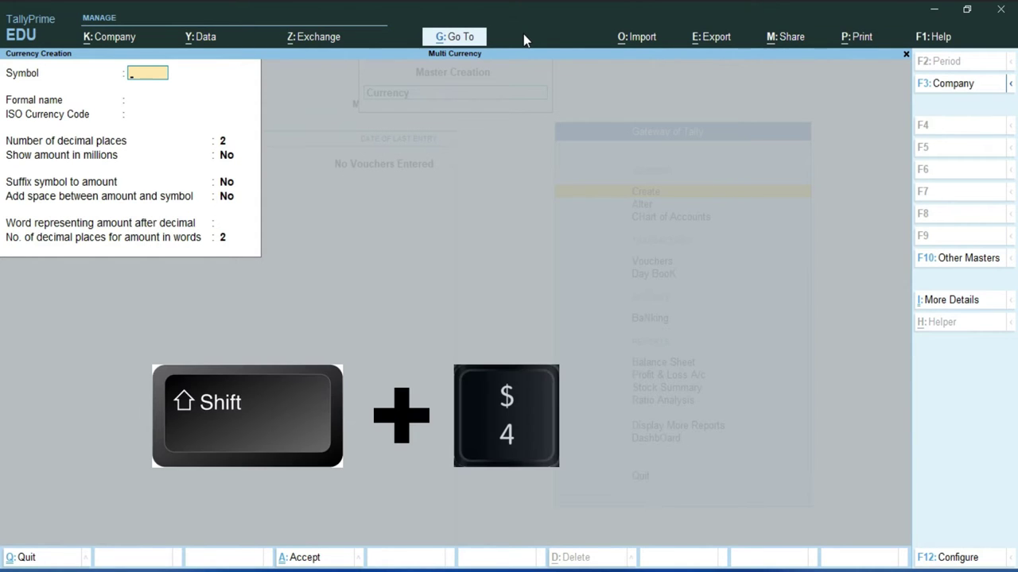
Enter $ as the currency symbol and 'Us Doller' as its formal name.
type("$")
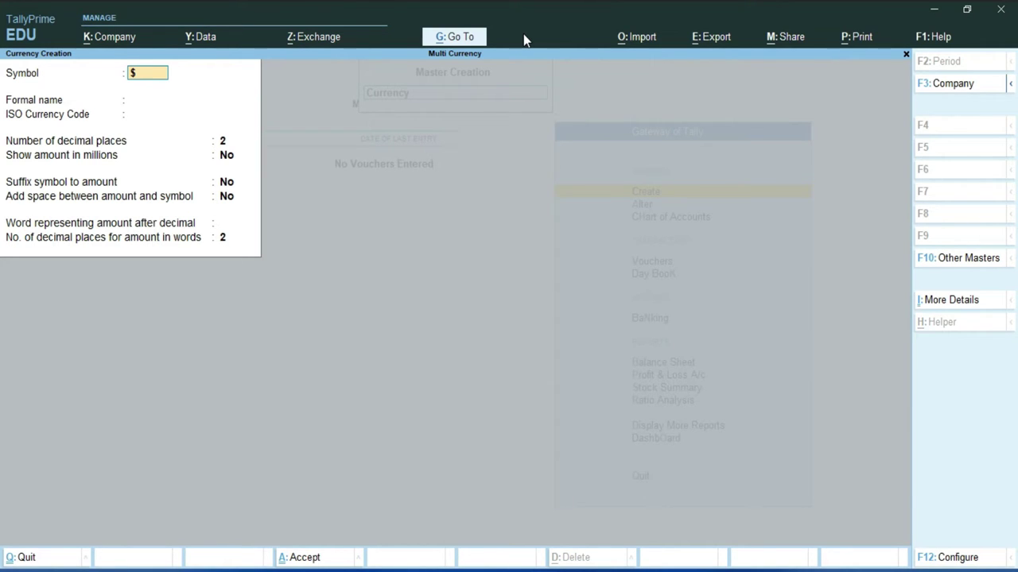
key("Return")
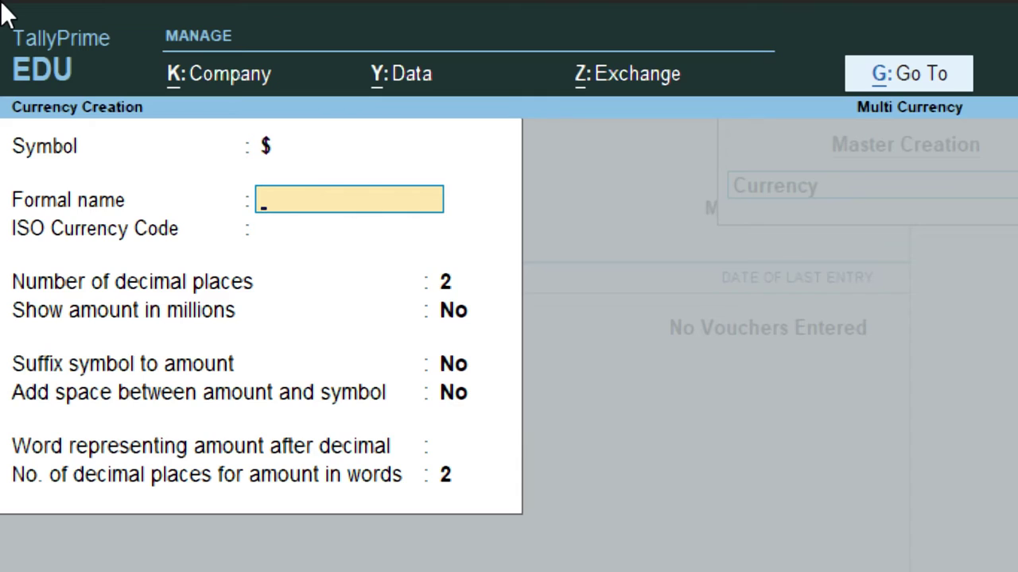
type("Us Doller")
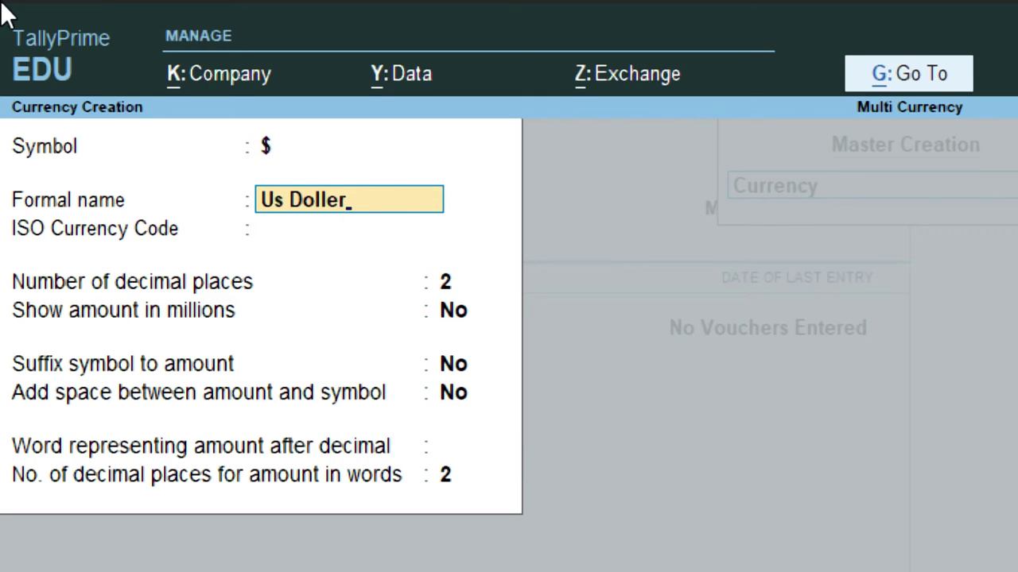
key("Return")
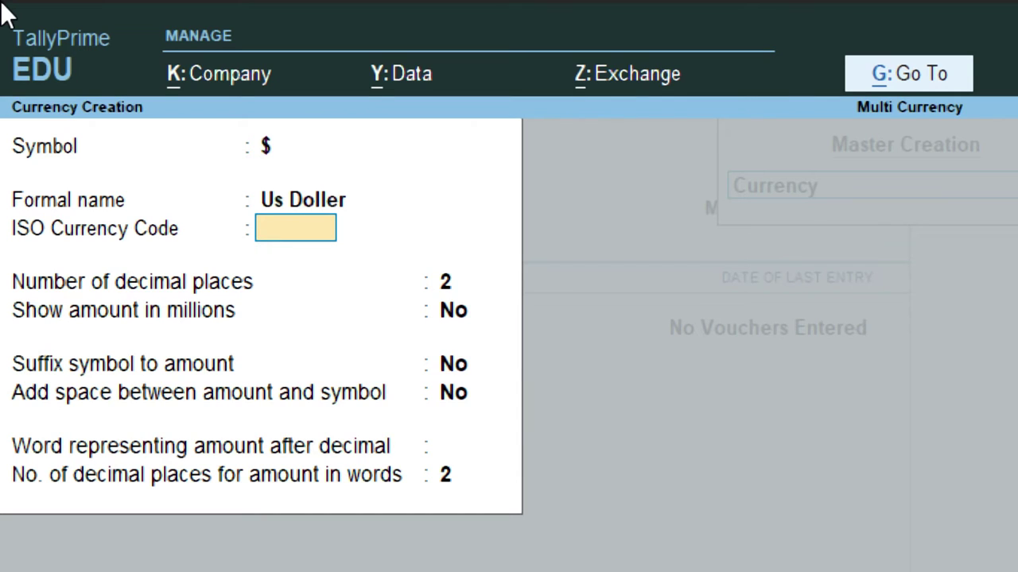
Set ISO code USD, keeping 2 decimal places and amounts not shown in millions.
type("USD")
key("Return")
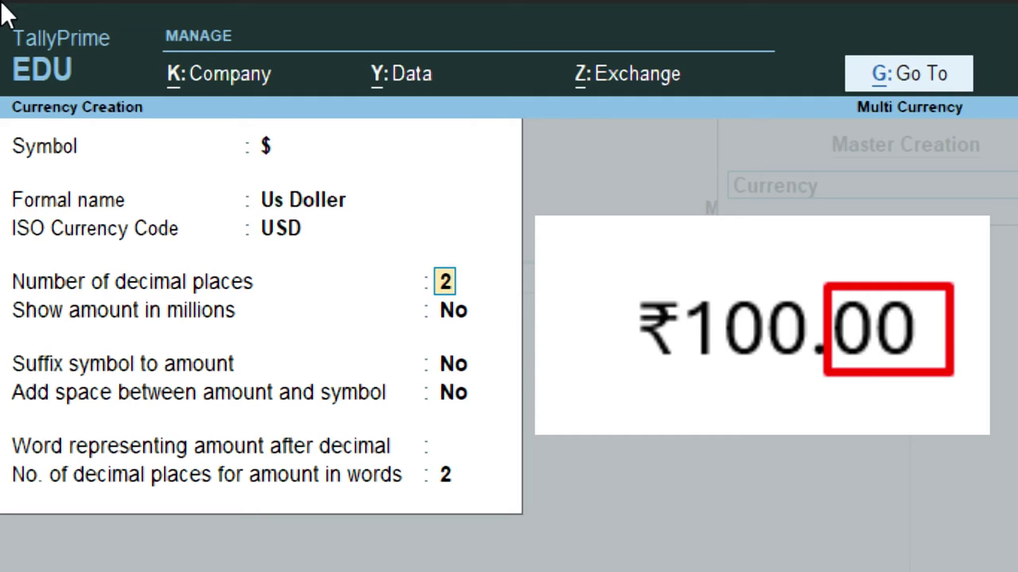
key("Return")
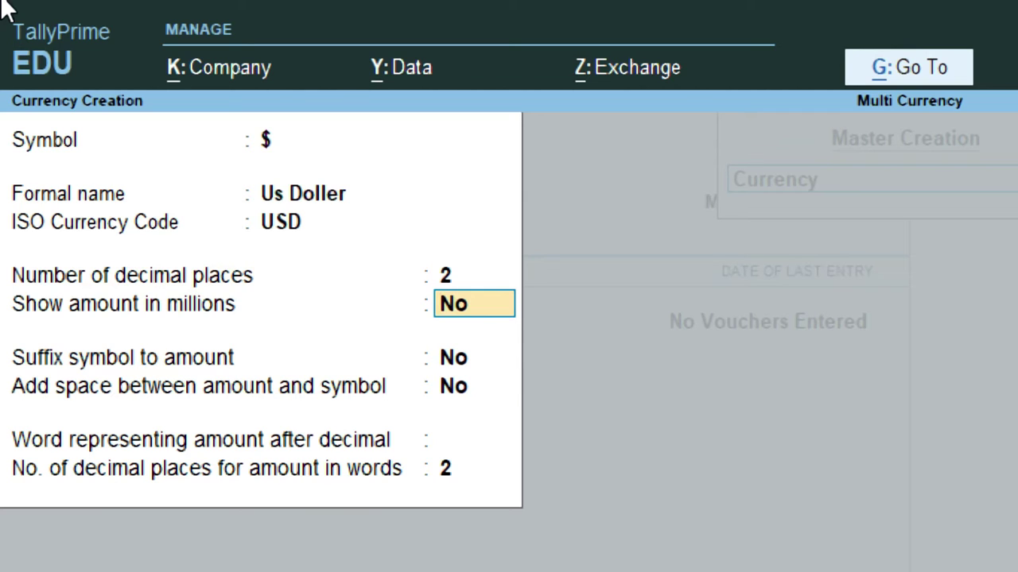
key("Return")
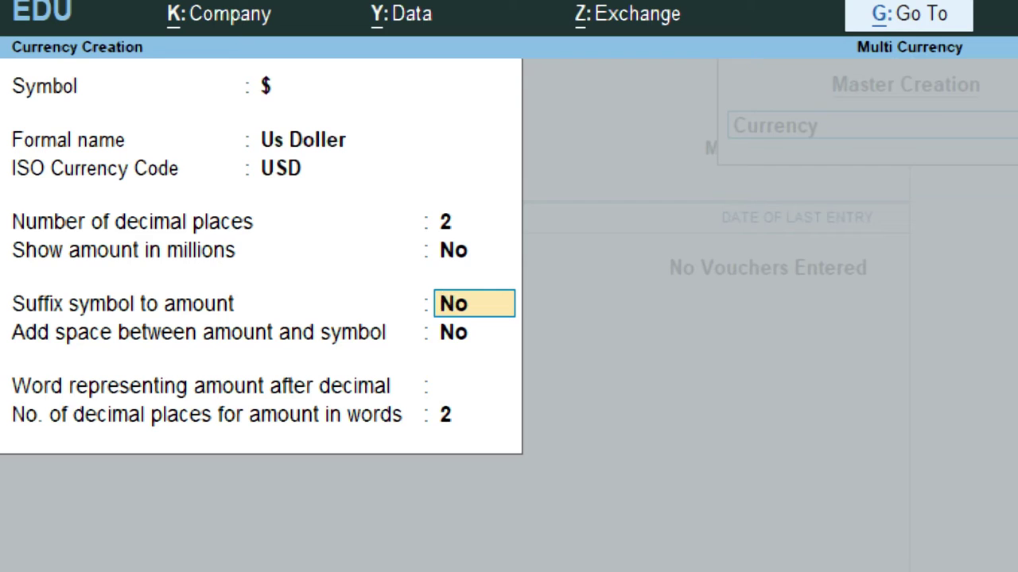
Keep the $ symbol before amounts with no space between symbol and amount.
key("Return")
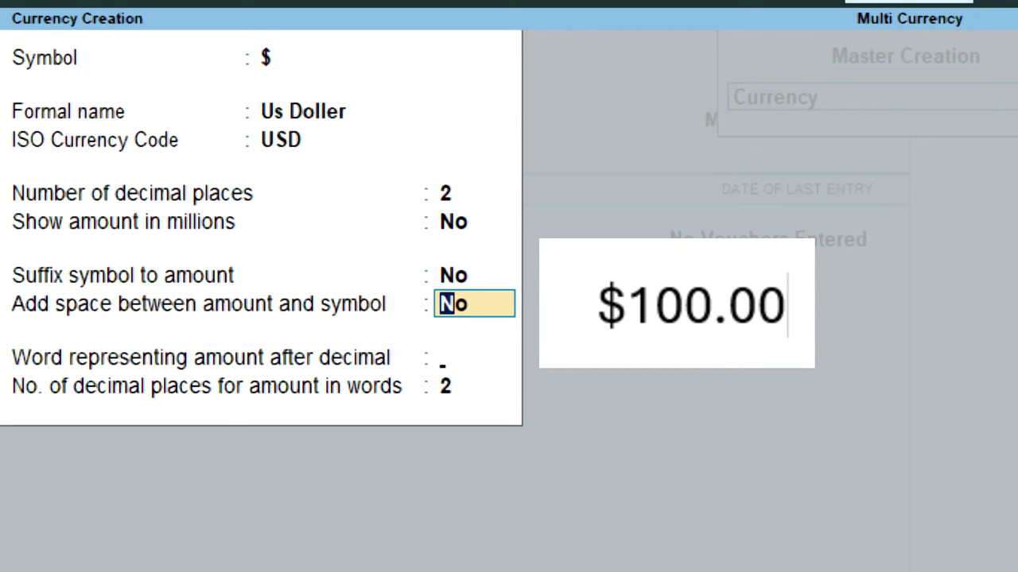
key("Return")
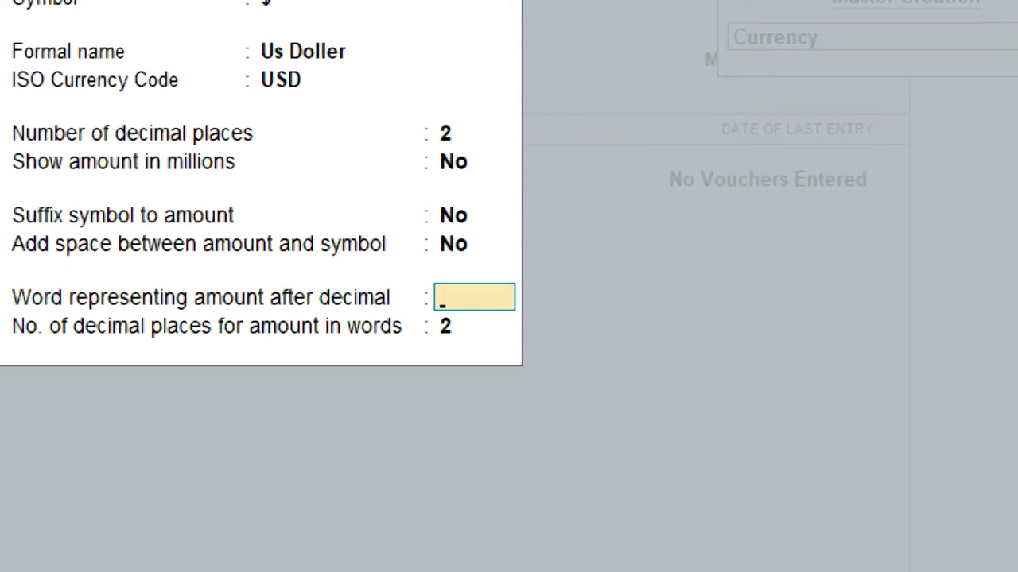
Leave the word after decimal blank and save the US Dollar currency.
key("Return")
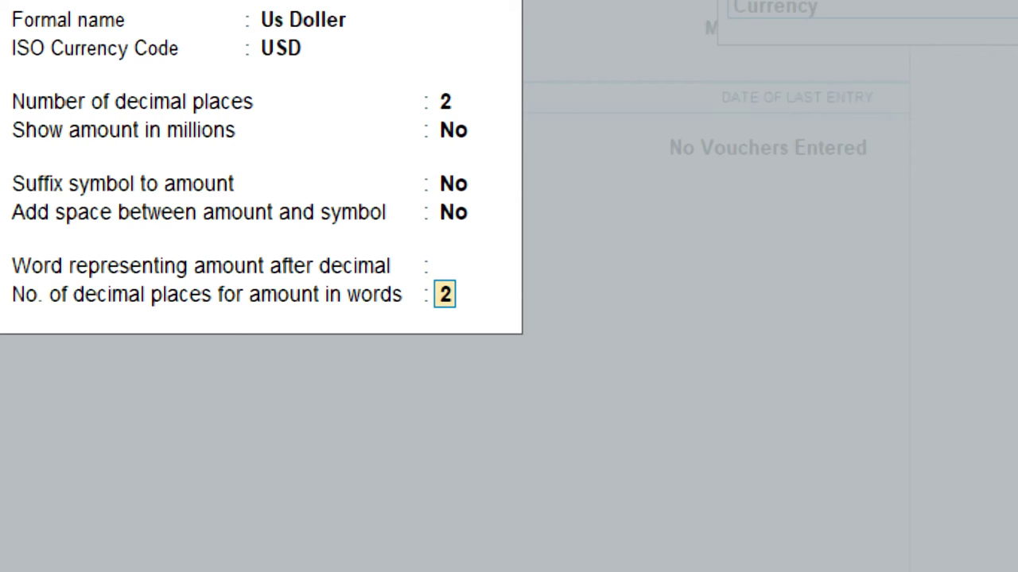
key("Return")
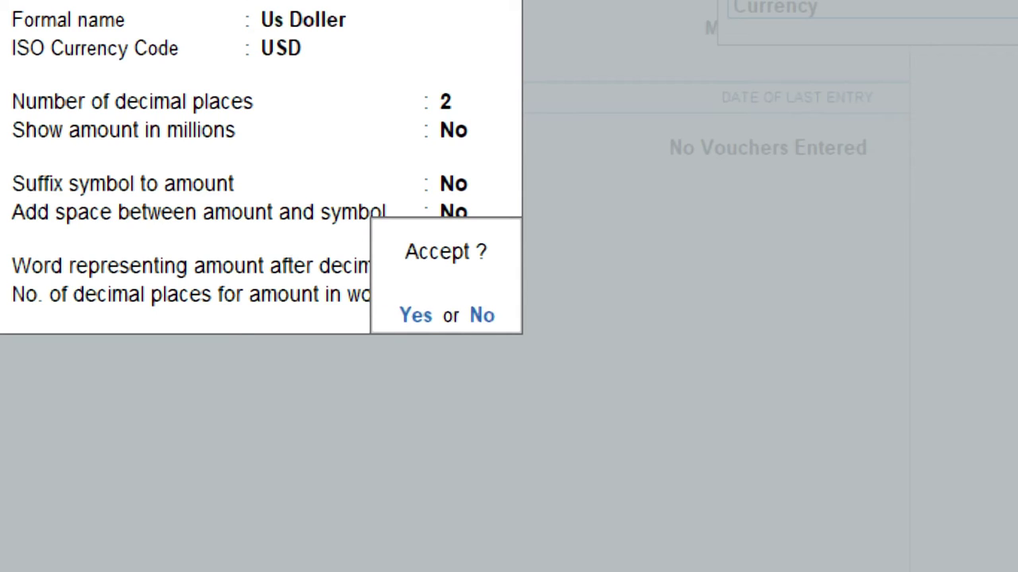
key("Return")
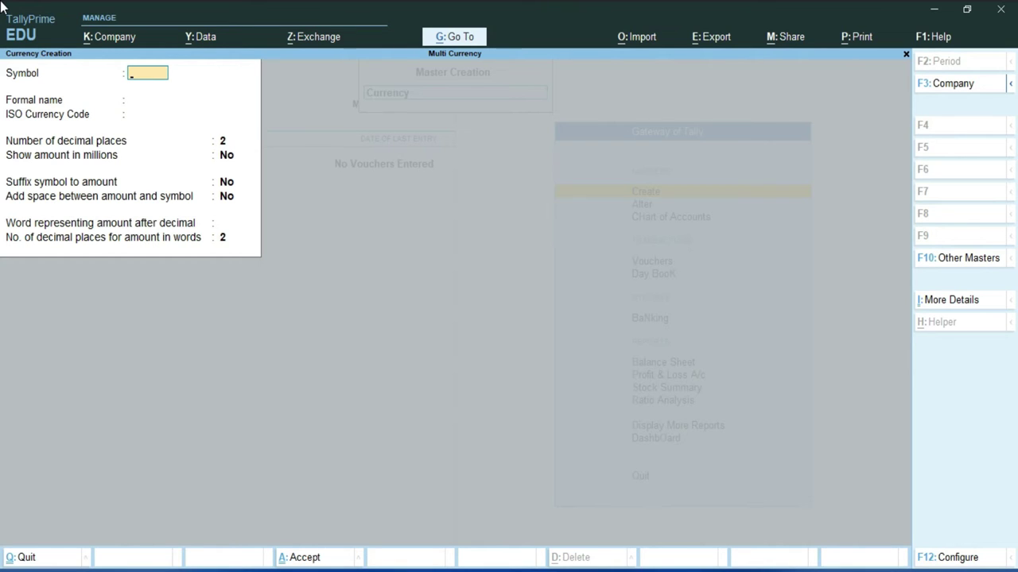
Create the Pound currency with symbol £ and ISO code GBP, then quit Currency Creation.
key("alt")
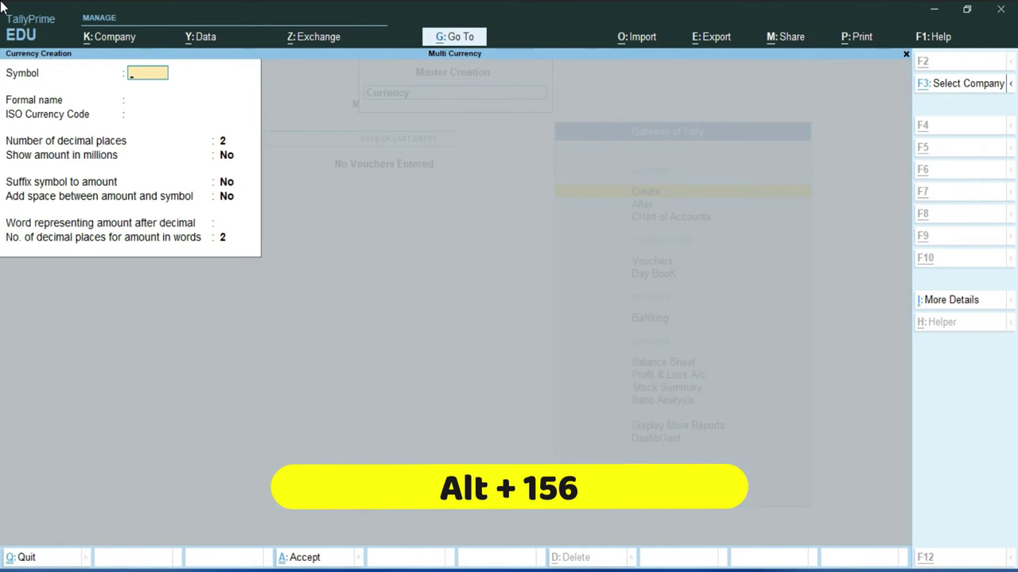
type("£")
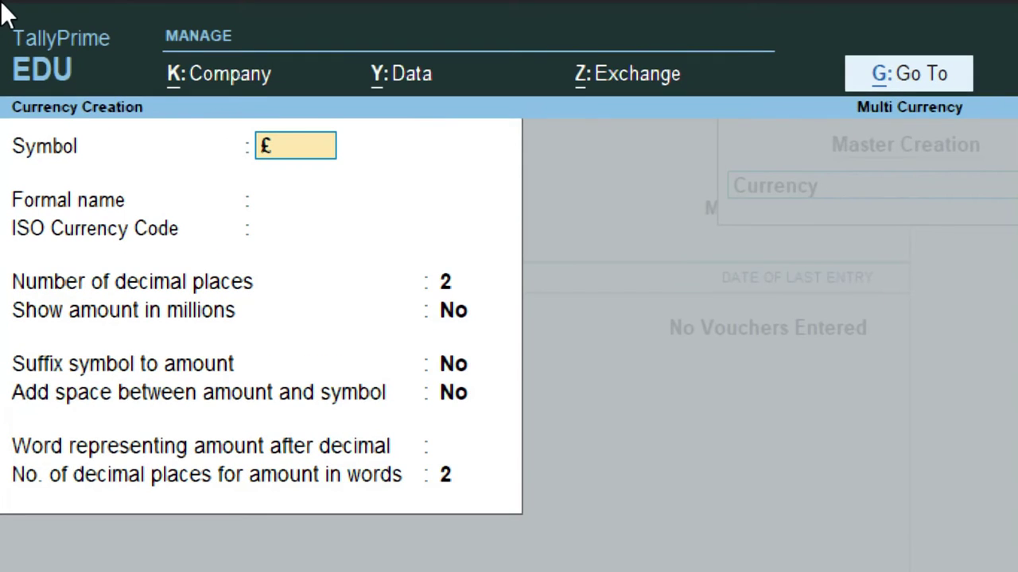
key("Return")
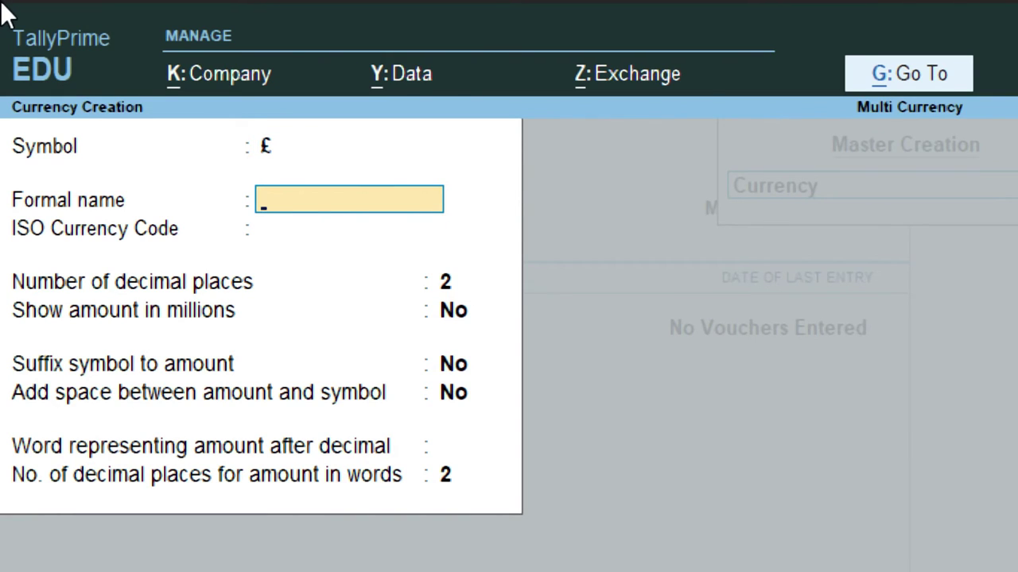
type("Pound")
key("Return")
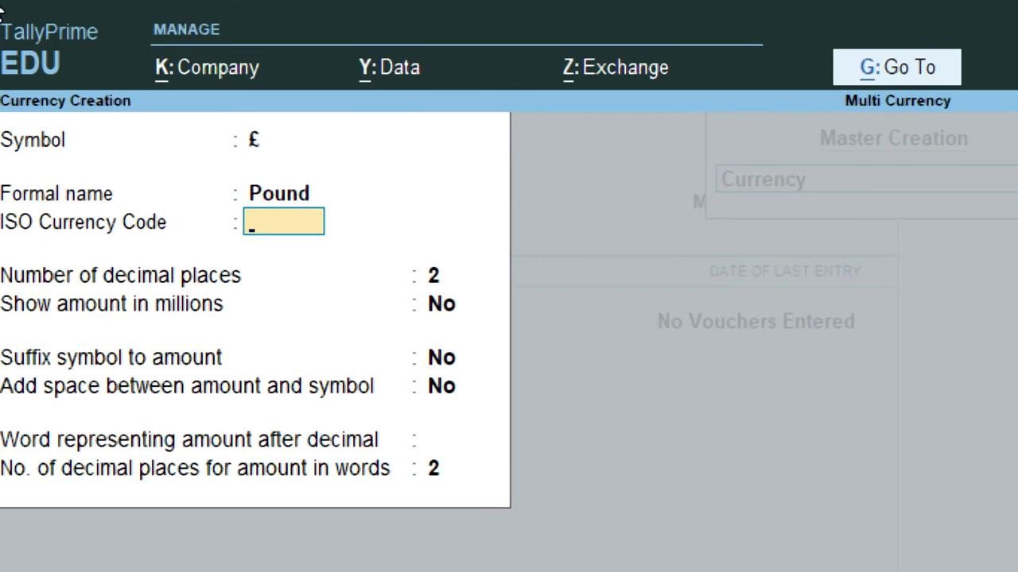
type("GBP")
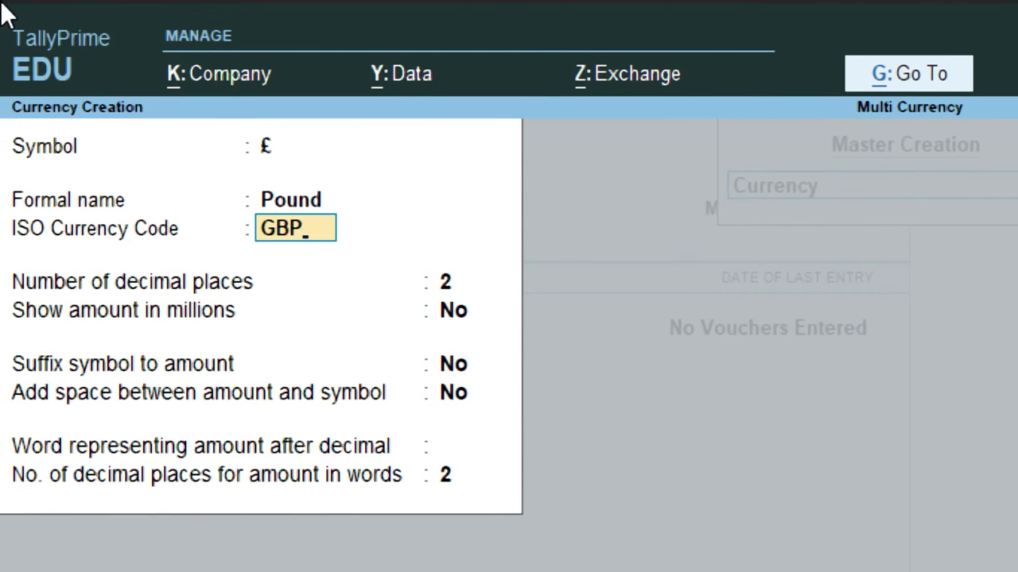
key("Return")
key("Return")
key("Return")
key("Return")
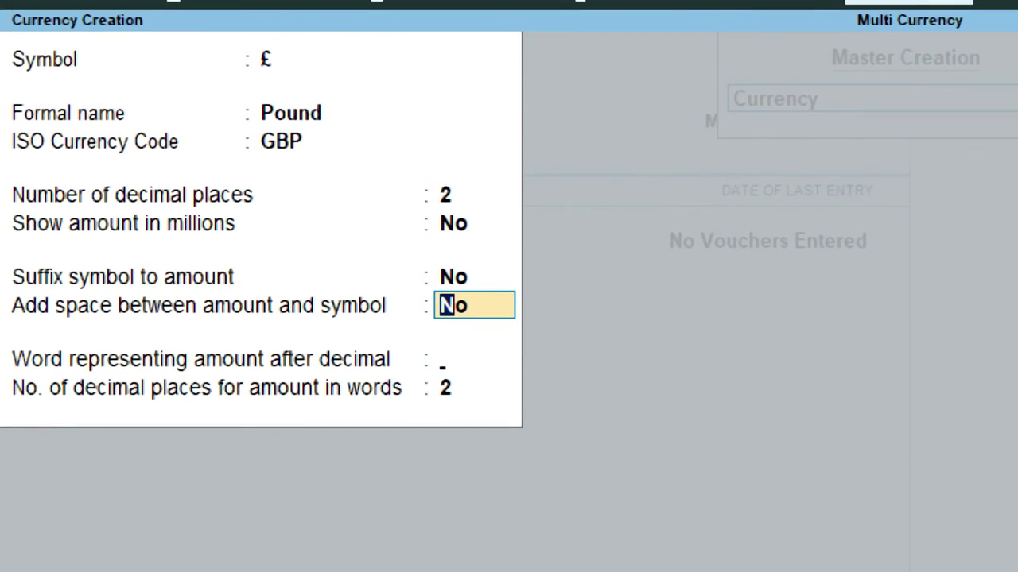
key("Return")
key("Return")
key("Return")
key("Return")
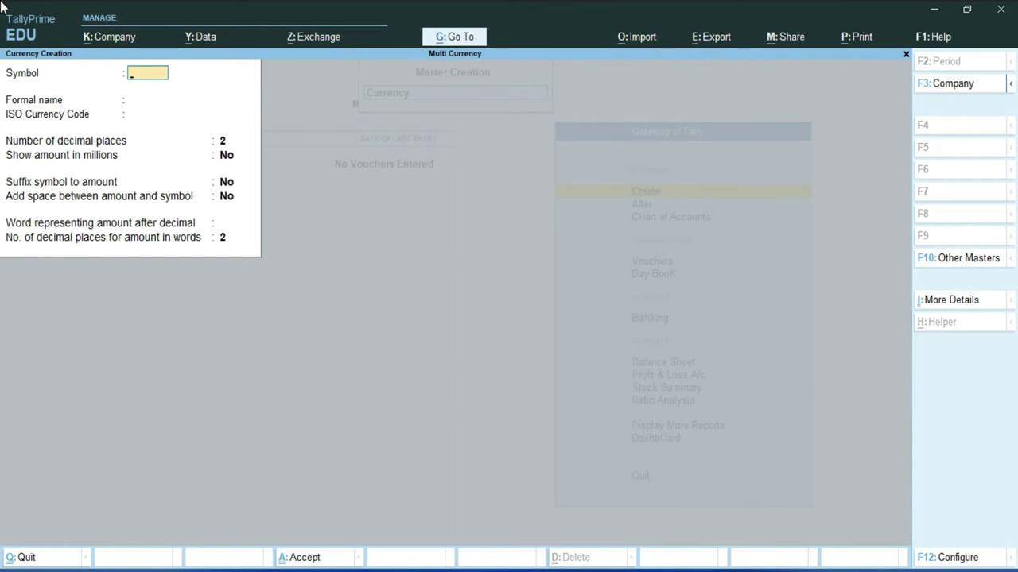
key("Escape")
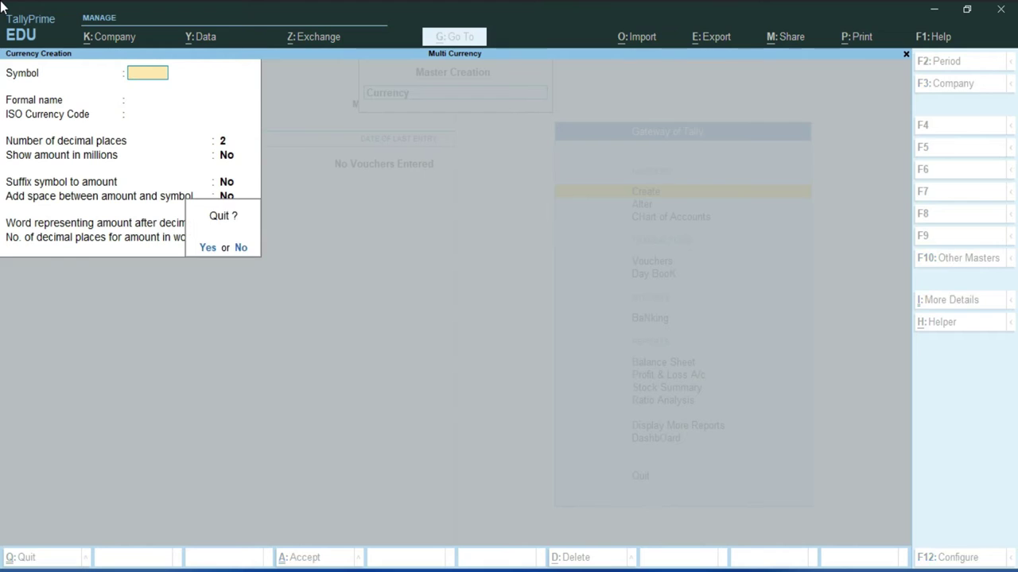
Open Rates of Exchange for 1-Apr-24 and enter dollar rates 83 standard, 85 selling, 84 buying.
key("y")
key("Down")
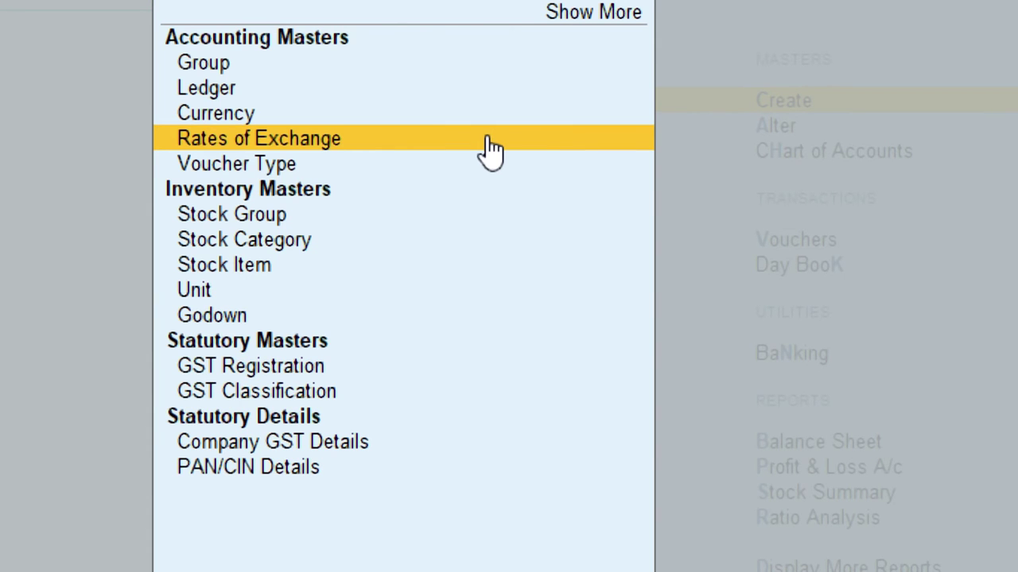
left_click(490, 150)
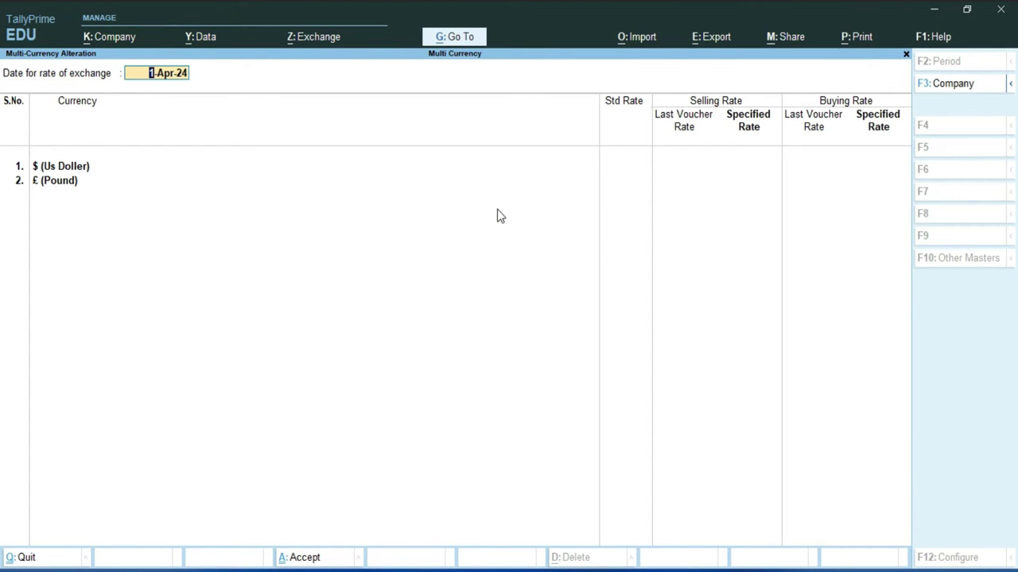
key("Return")
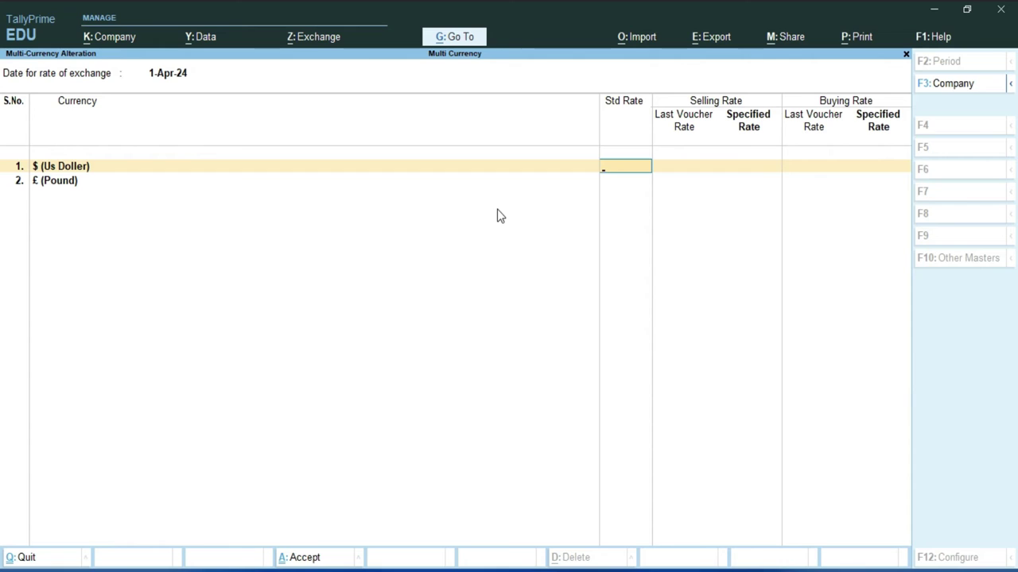
type("83")
key("Return")
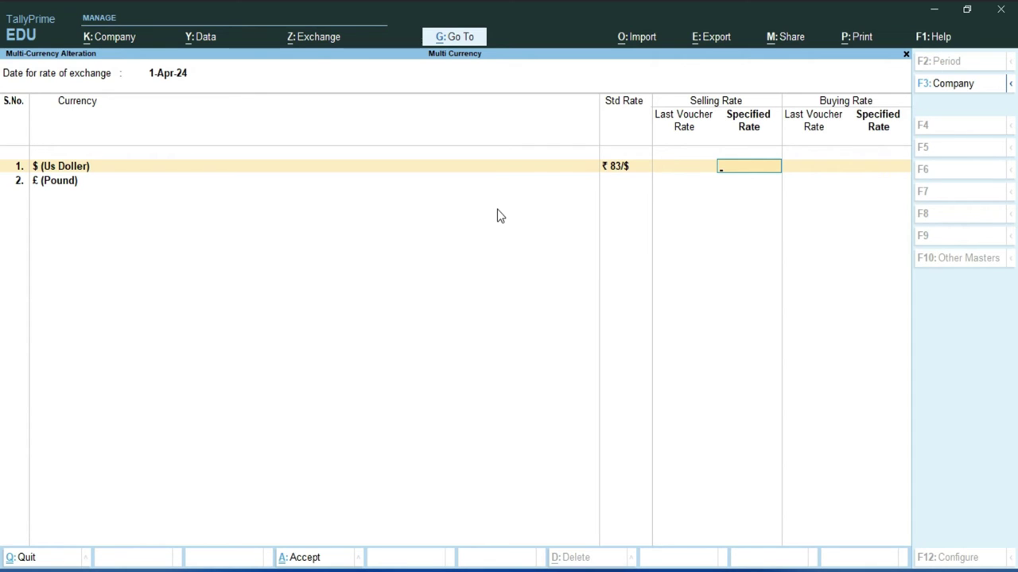
type("85")
key("Return")
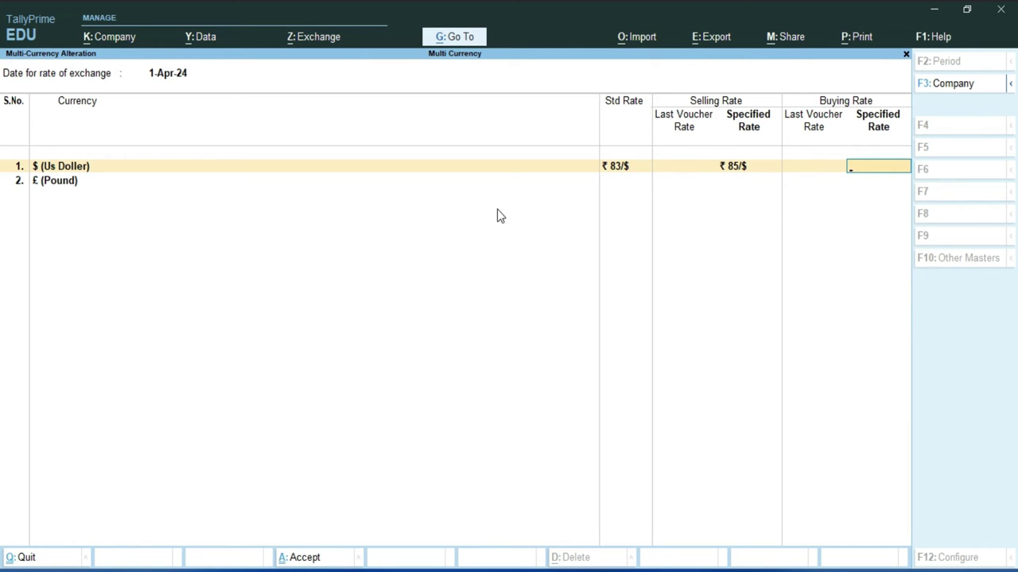
type("84")
key("Return")
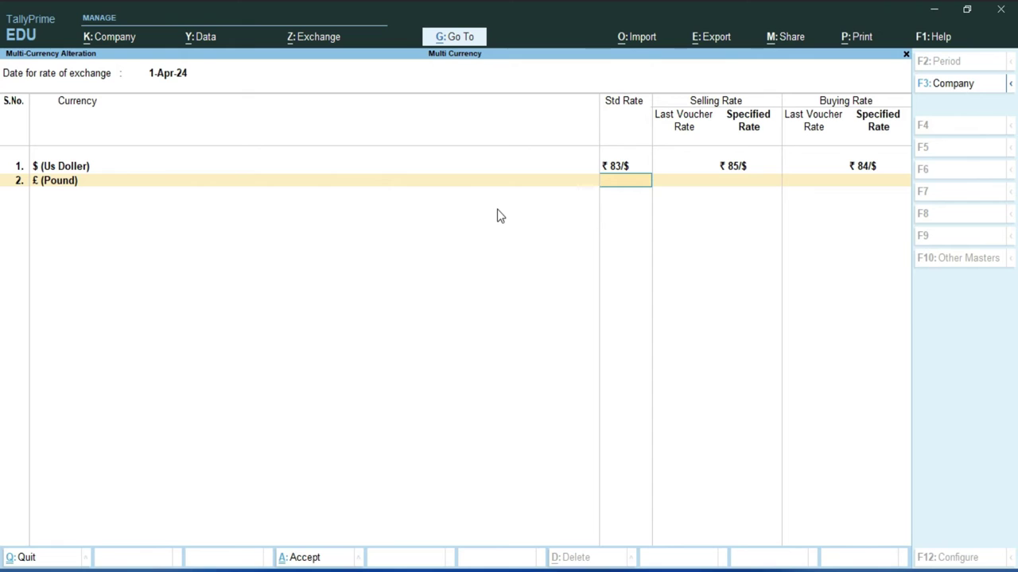
Enter pound rates of 105 standard, 110 selling and 108 buying.
type("105")
key("Return")
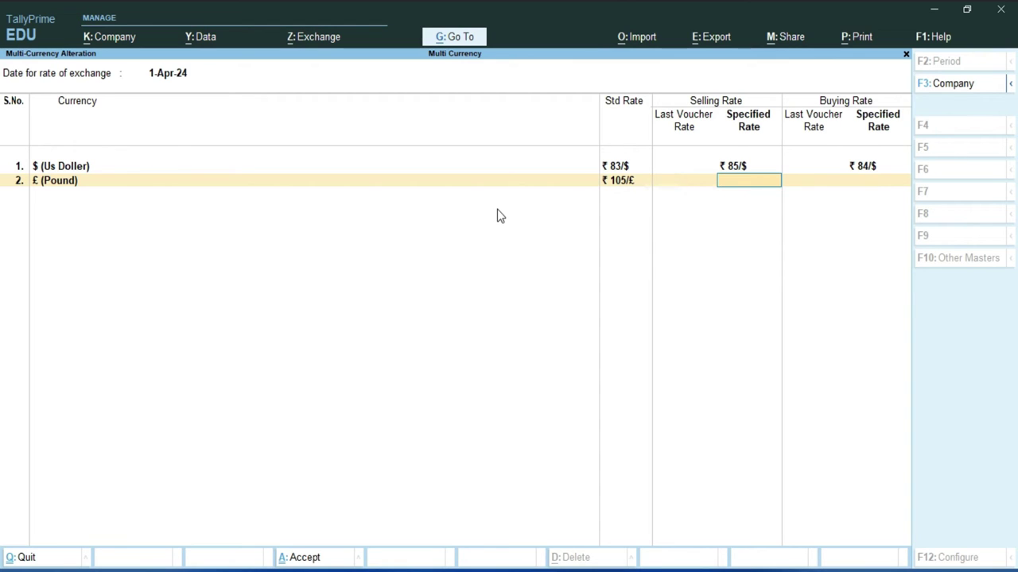
type("110")
key("Return")
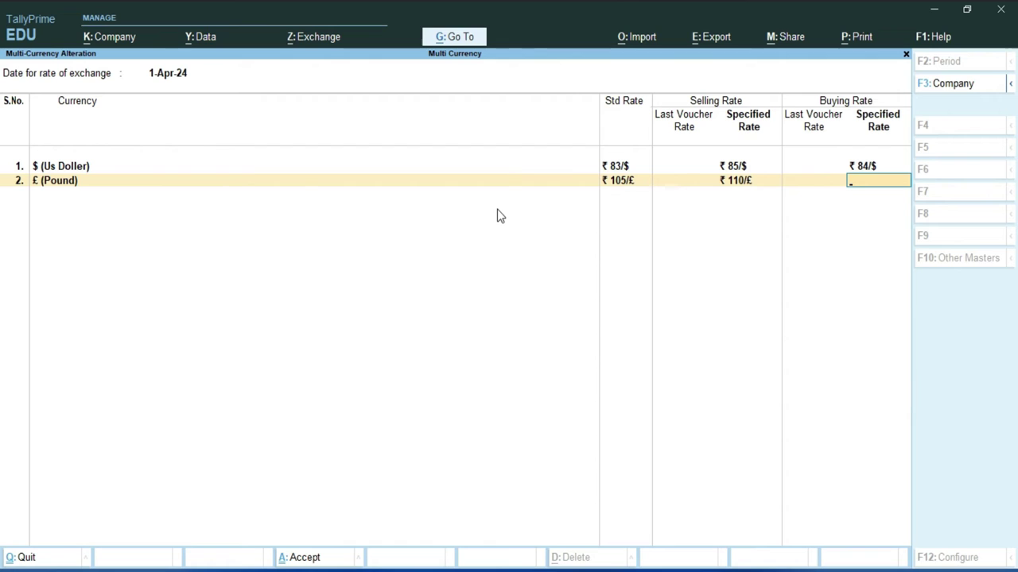
type("108")
key("Return")
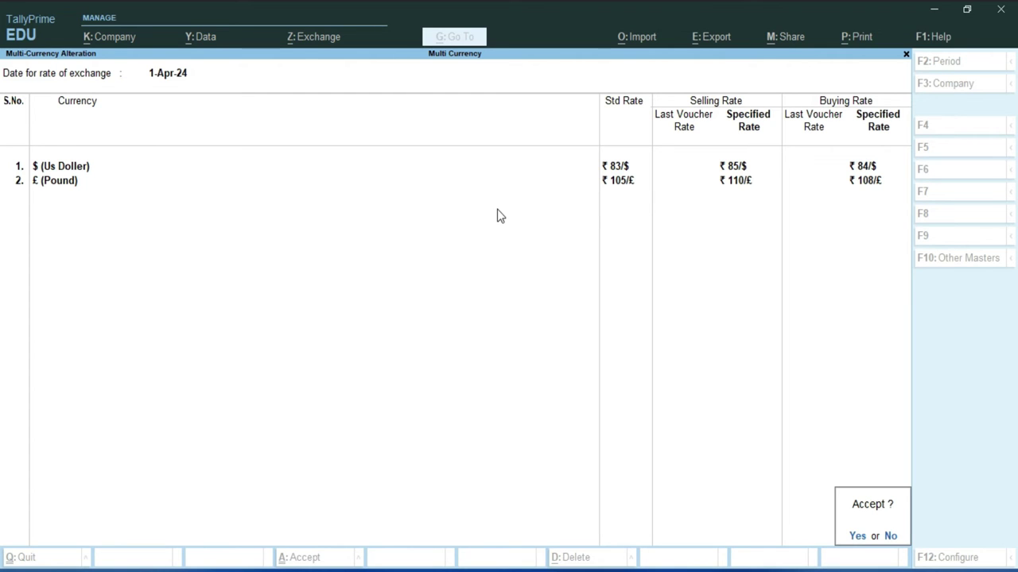
Save the exchange rates and open a new Sales voucher from voucher entry.
key("y")
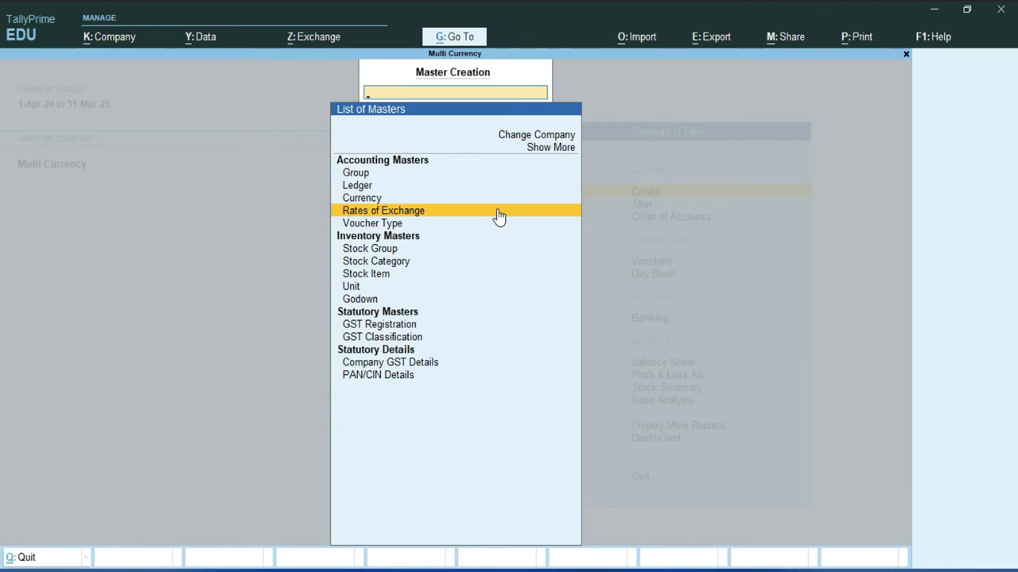
key("Escape")
key("Down")
key("Down")
key("Down")
key("Return")
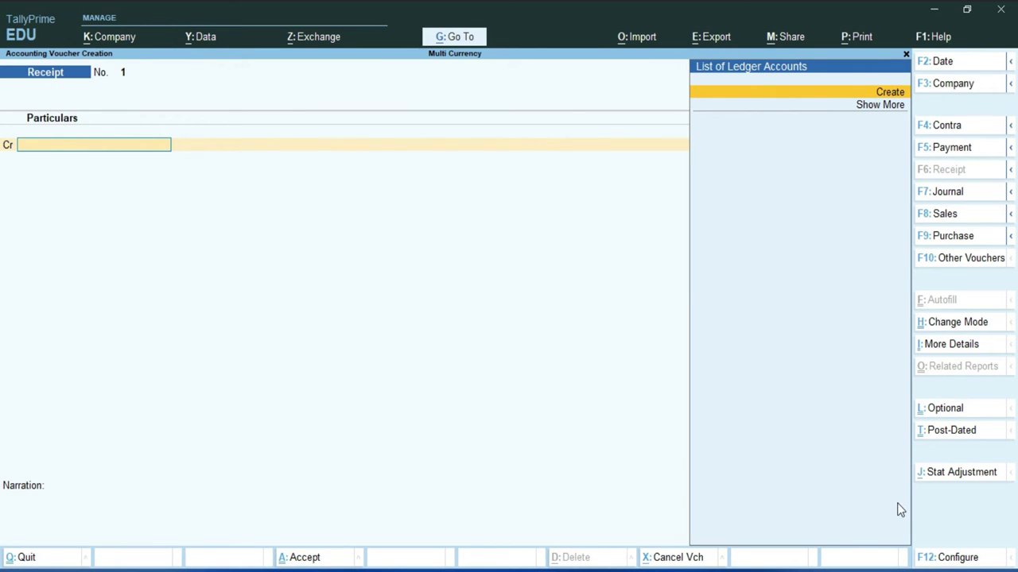
left_click(945, 214)
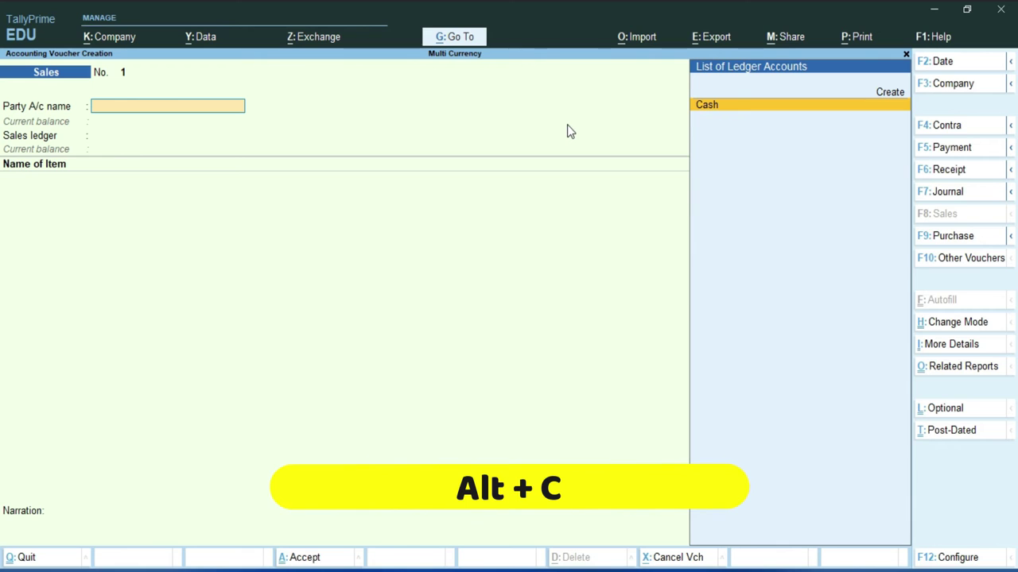
Create the party ledger Mohan Ind. under Sundry Debtors with state Delhi.
key("alt+c")
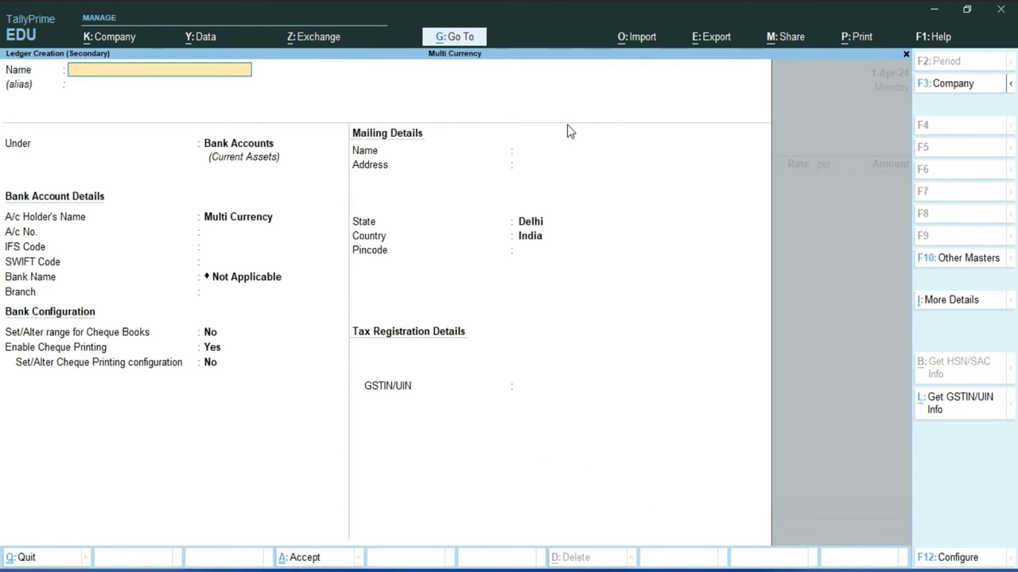
type("Mohan Ind.")
key("Return")
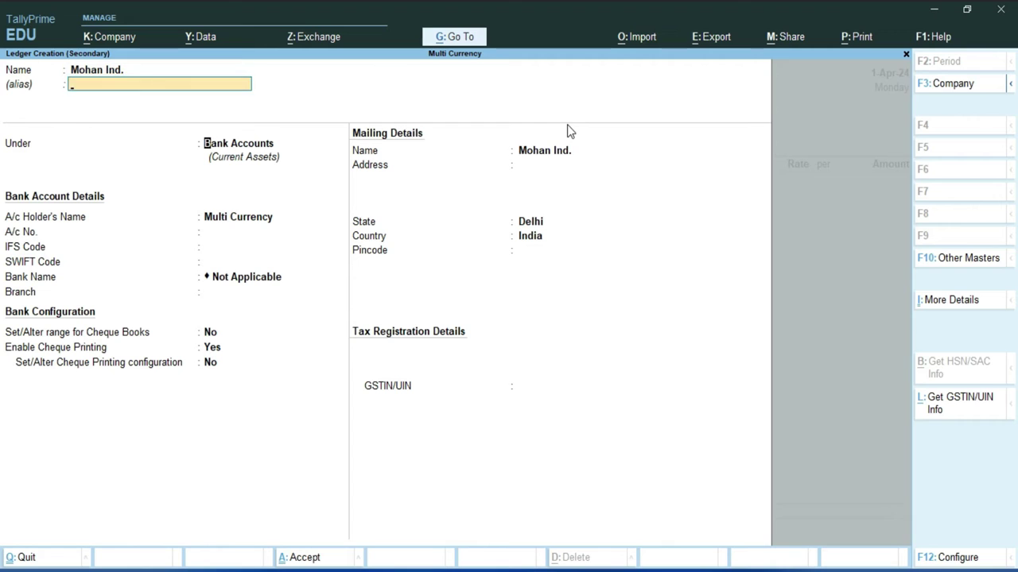
key("Return")
type("su")
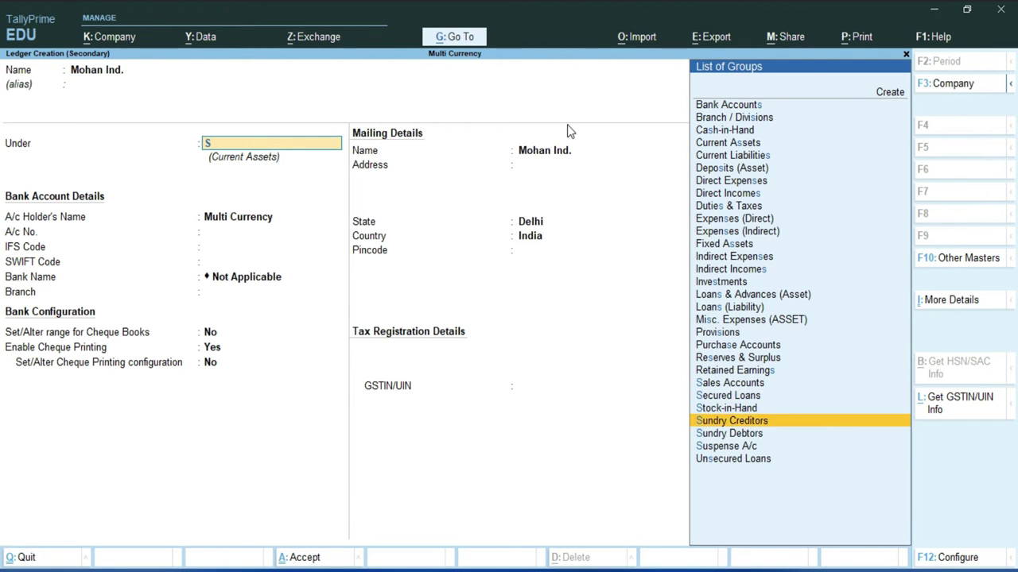
key("Down")
key("Return")
key("Return")
key("Return")
key("Return")
key("Return")
key("Return")
key("Return")
key("Return")
key("Return")
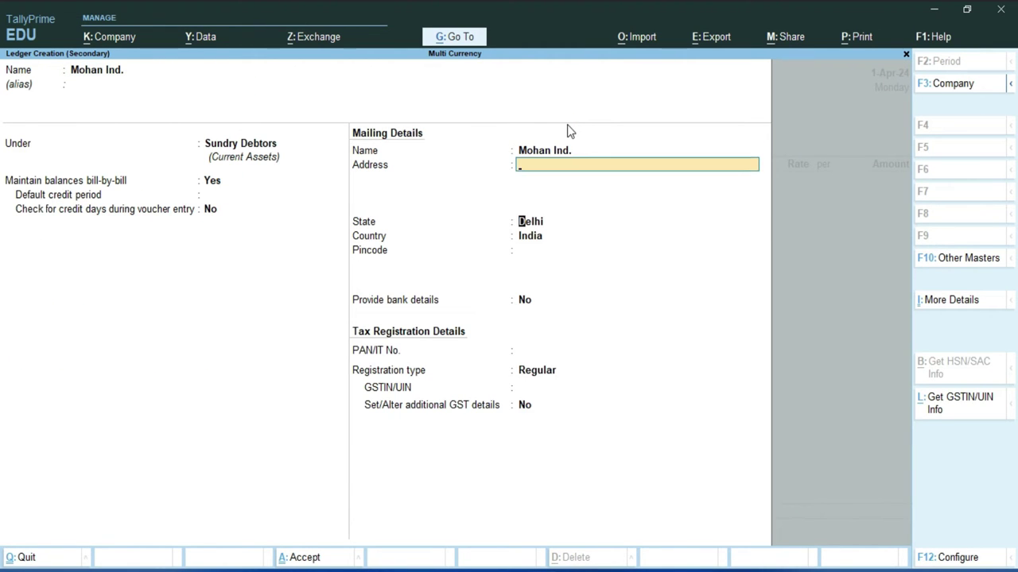
key("Return")
key("Return")
key("Return")
key("Return")
key("Return")
key("Return")
key("Return")
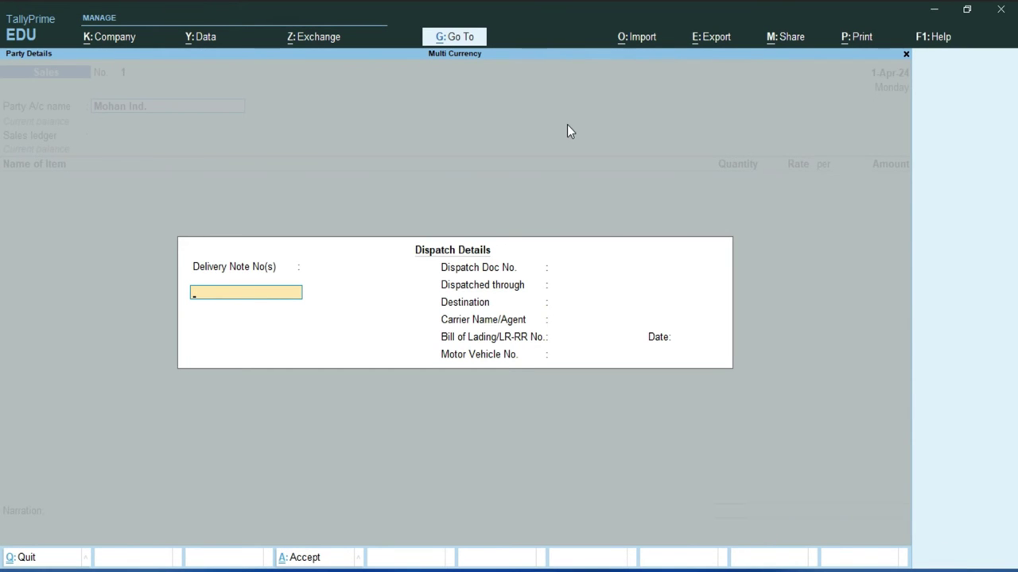
Skip past the dispatch details and keep Regular GST registration in party details.
key("Return")
key("Return")
key("Return")
key("Return")
key("Return")
key("Return")
key("Return")
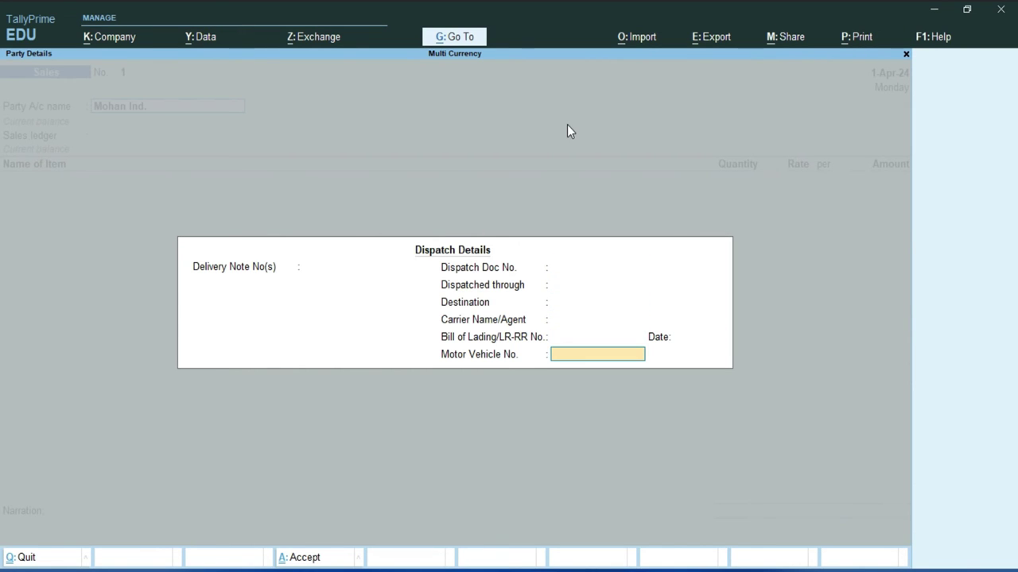
key("Return")
key("Return")
key("Return")
key("Return")
key("Return")
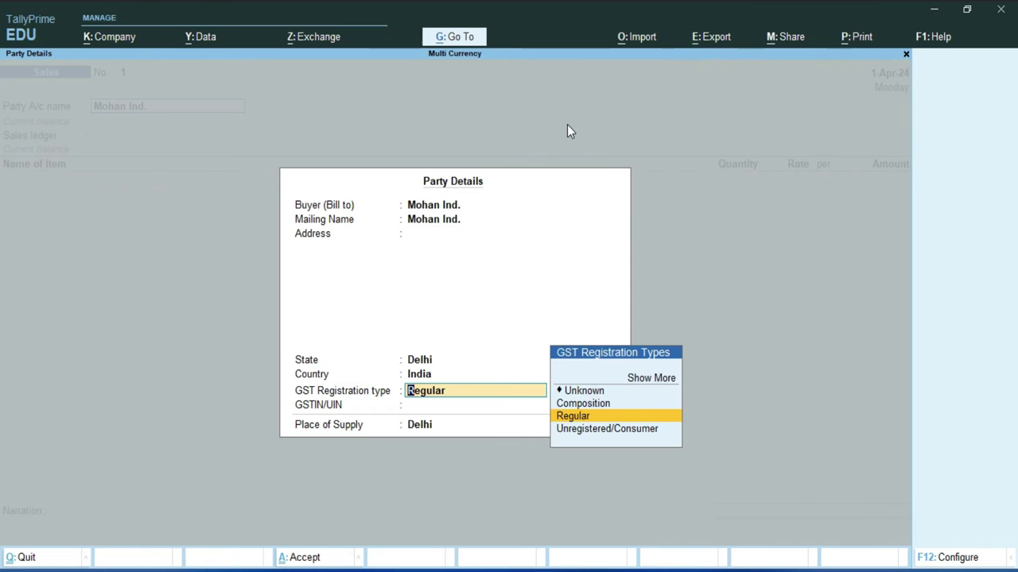
key("Return")
key("Return")
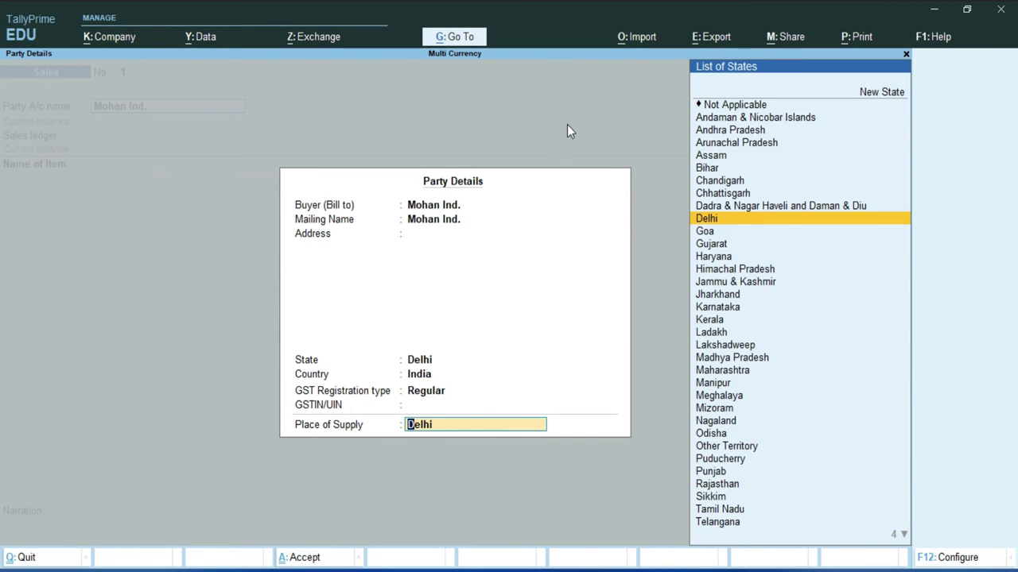
key("Return")
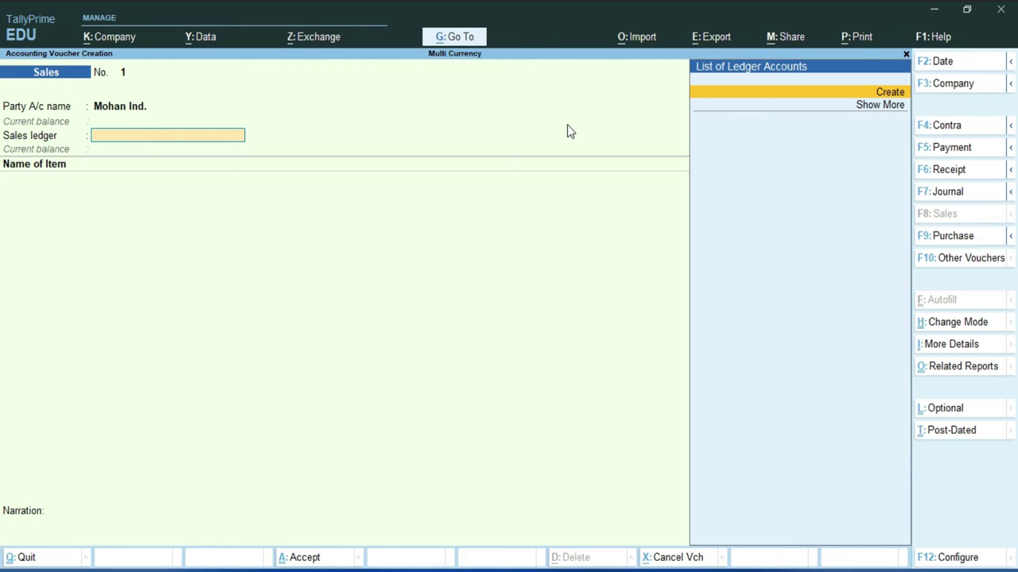
Create the Sale ledger under Sales Accounts with GST applicable and type of supply Goods.
key("Return")
type("Sale")
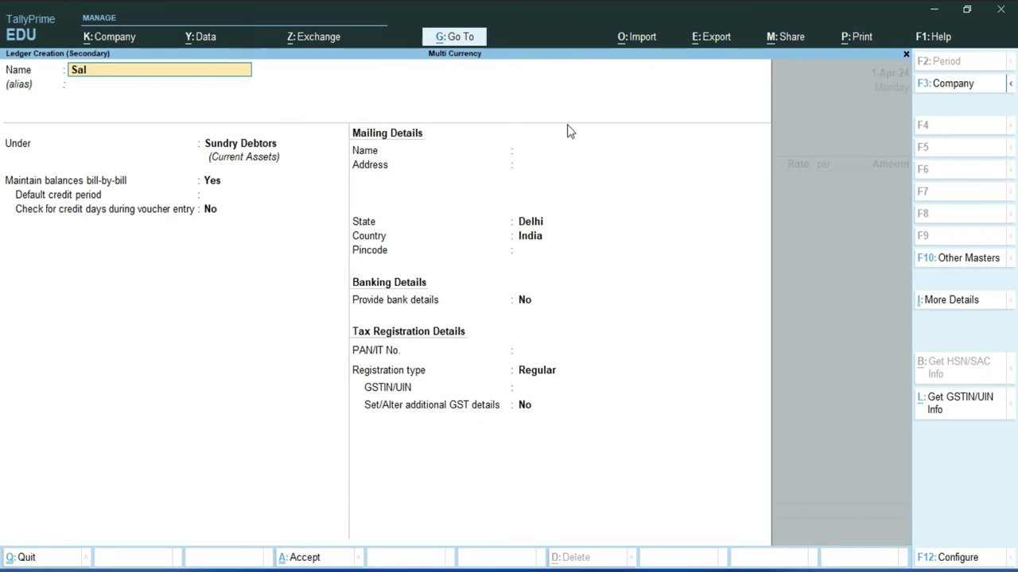
key("Return")
type("S")
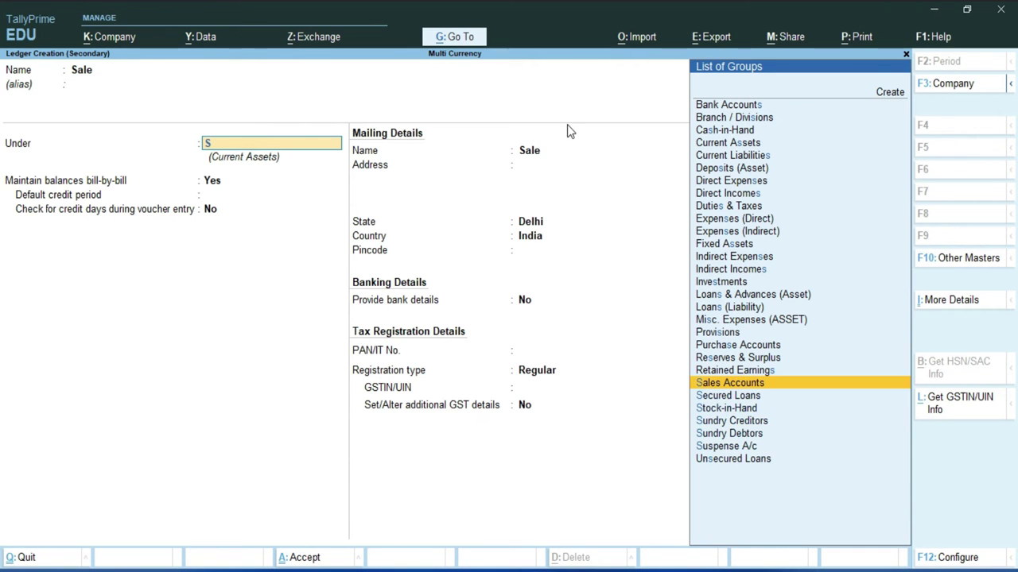
key("Return")
key("Return")
key("Return")
key("Return")
key("Return")
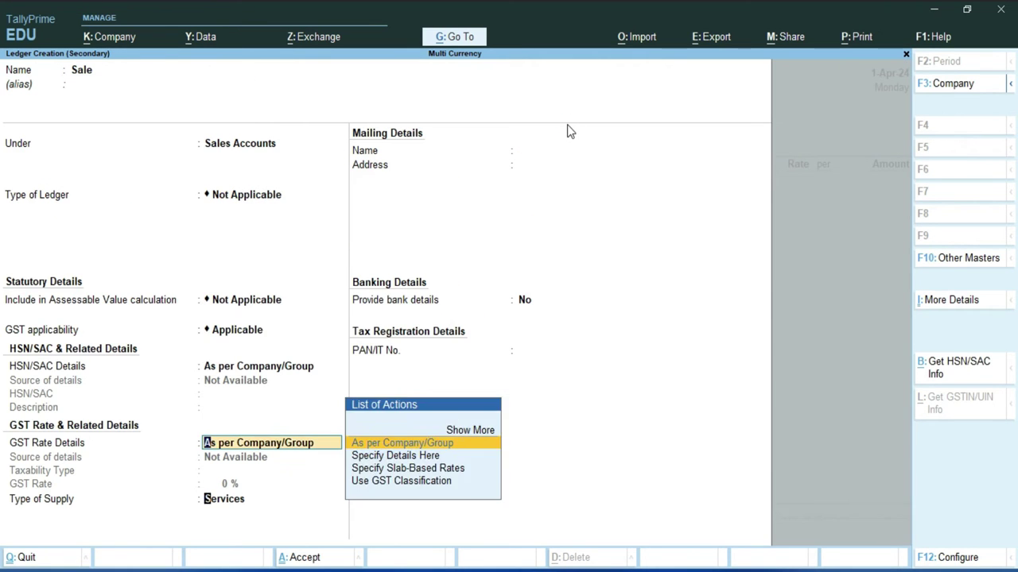
key("Return")
key("Up")
key("Return")
key("Return")
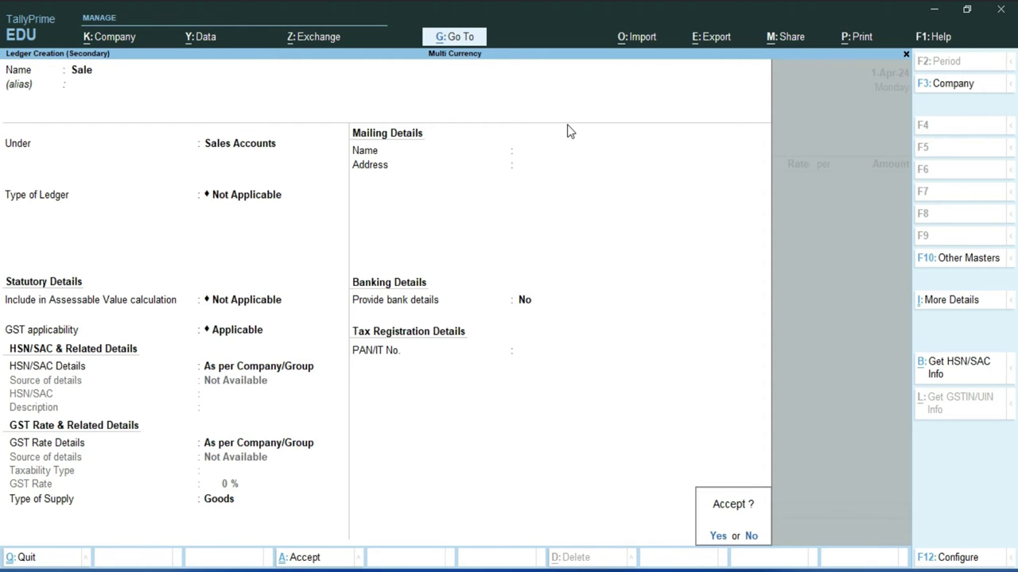
key("Return")
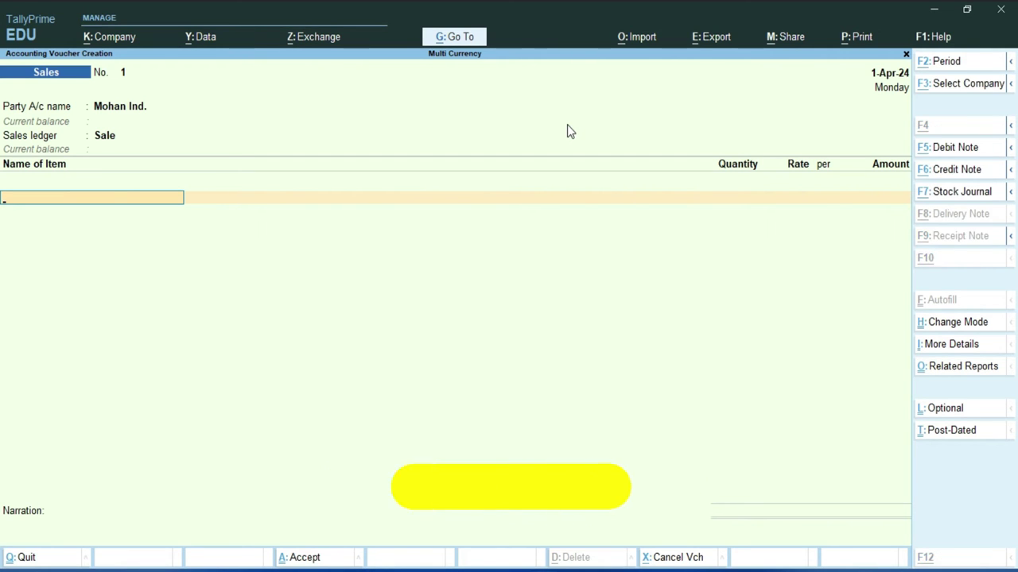
Start stock item 13 Pro Maxk and create its stock group Apple under Primary, adding quantities.
key("alt+c")
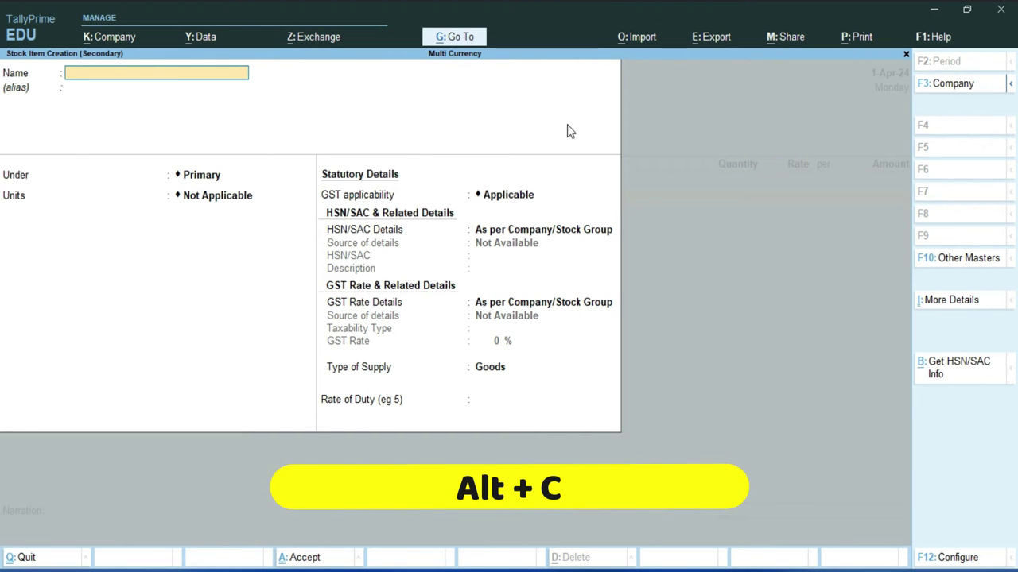
type("13")
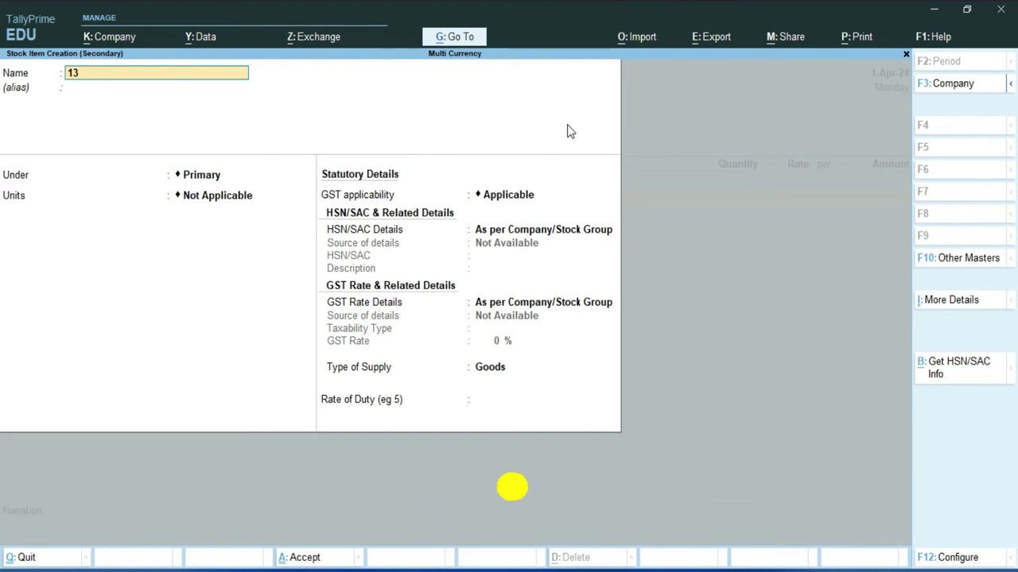
type(" Pro Maxk")
key("Return")
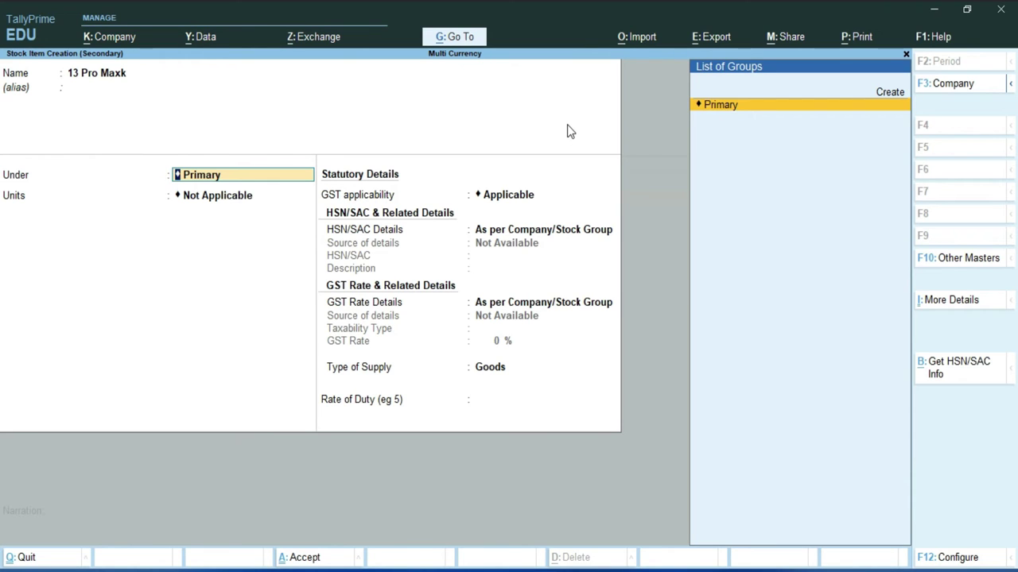
key("Up")
key("Return")
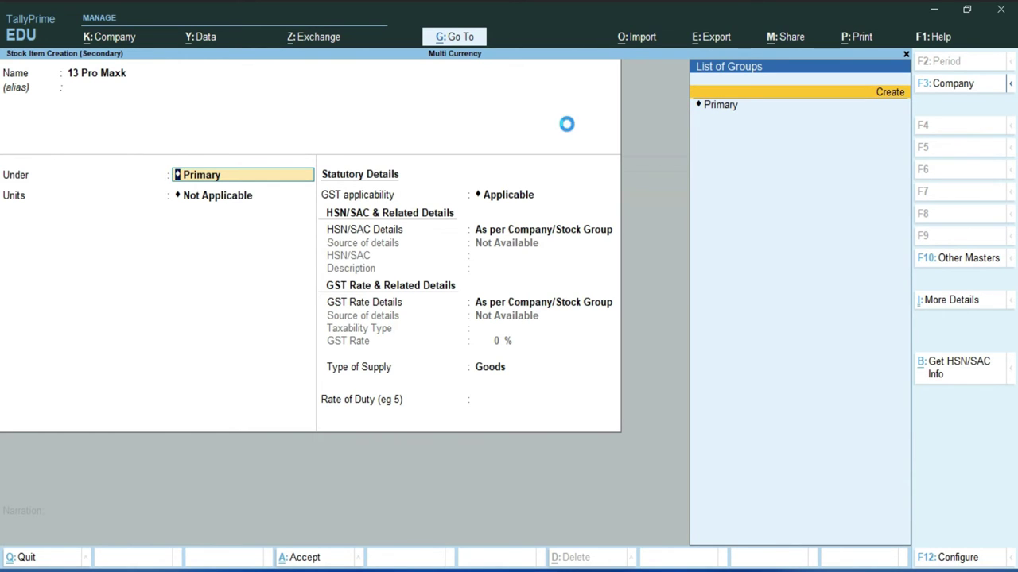
type("Apple")
key("Return")
key("Return")
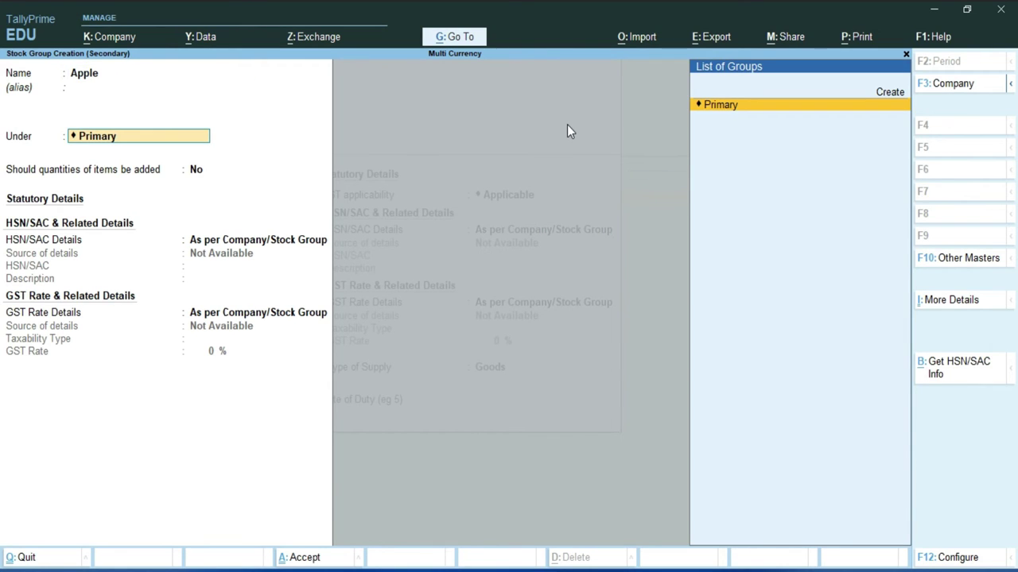
key("Return")
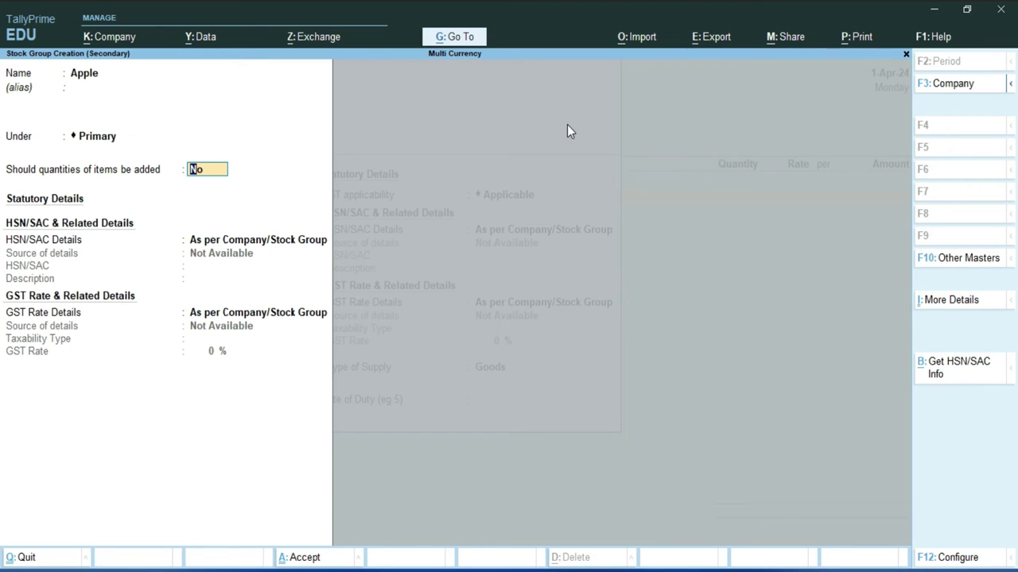
type("y")
key("Return")
key("BackSpace")
Specify HSN/SAC 4584 with description Mobile for the Apple group.
key("Return")
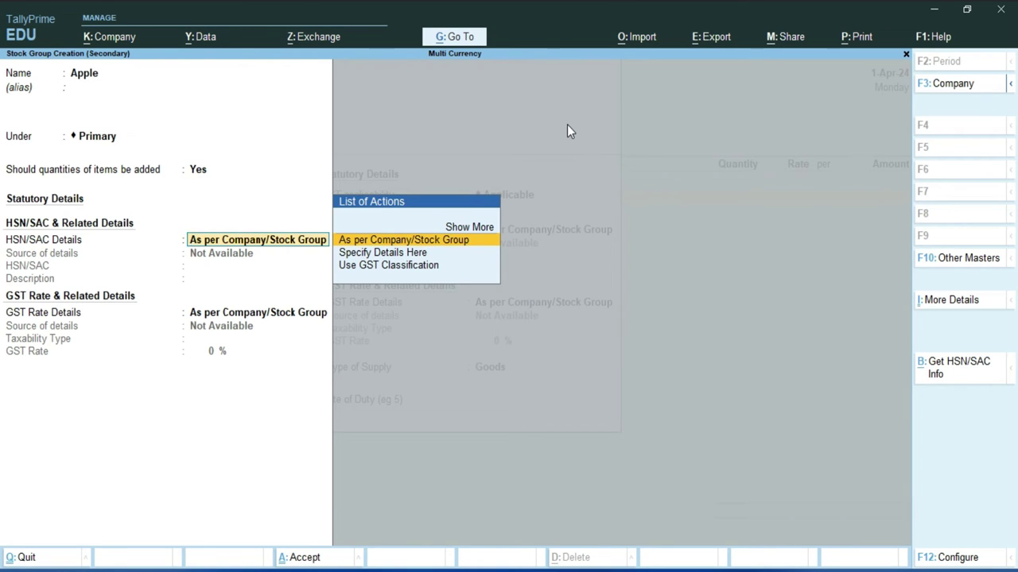
key("Down")
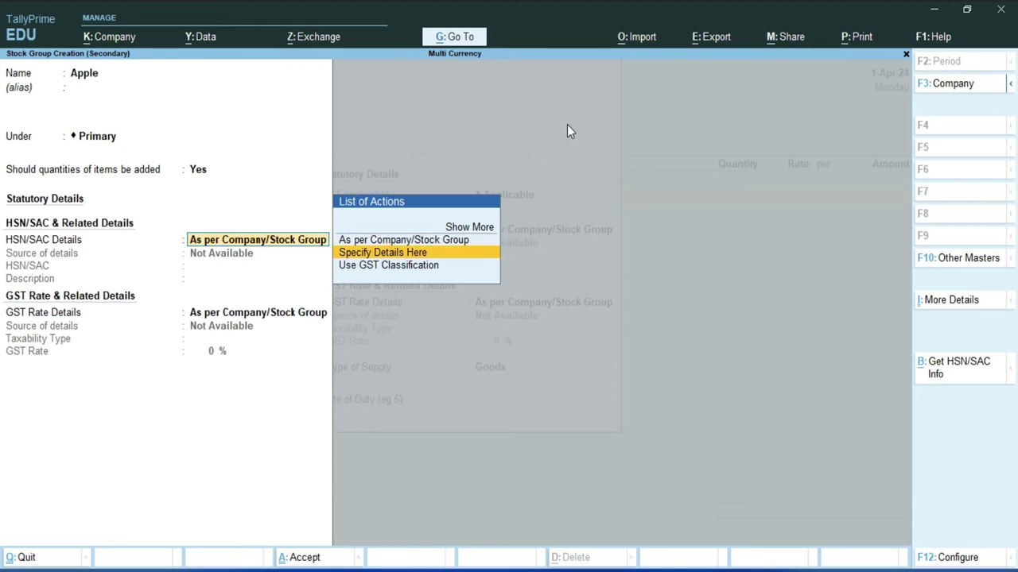
key("Return")
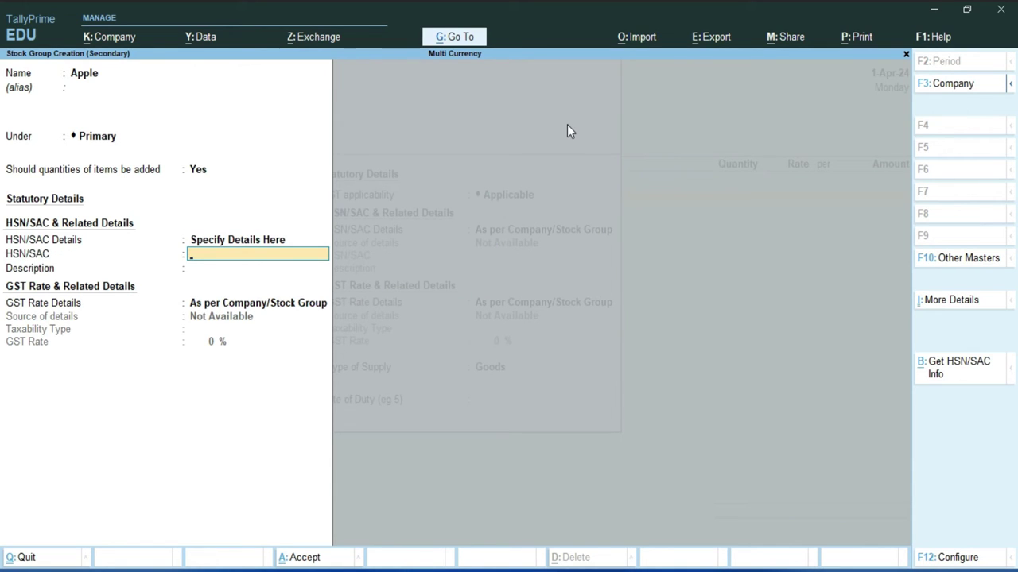
type("4584")
key("Return")
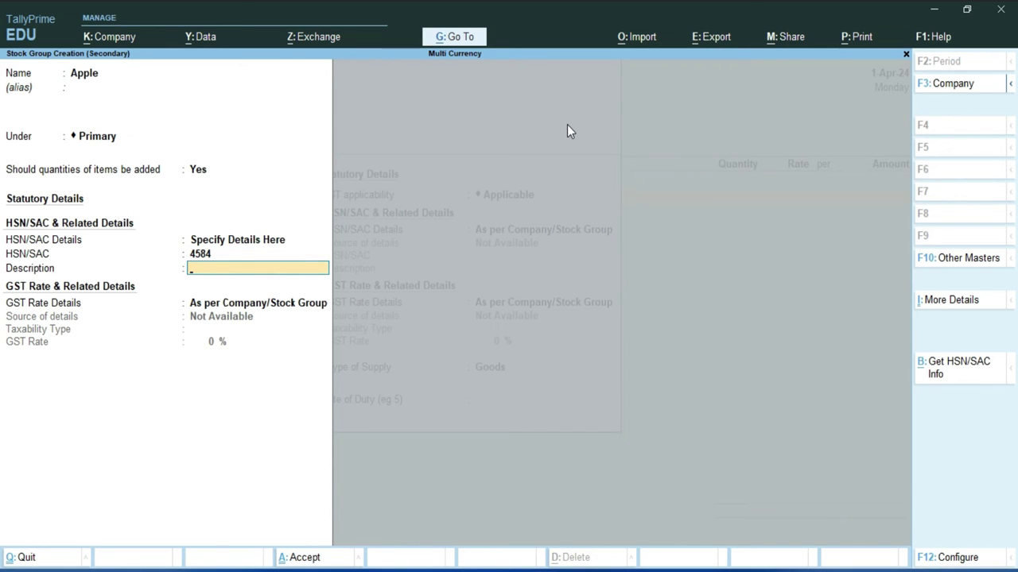
type("Mobile")
key("Return")
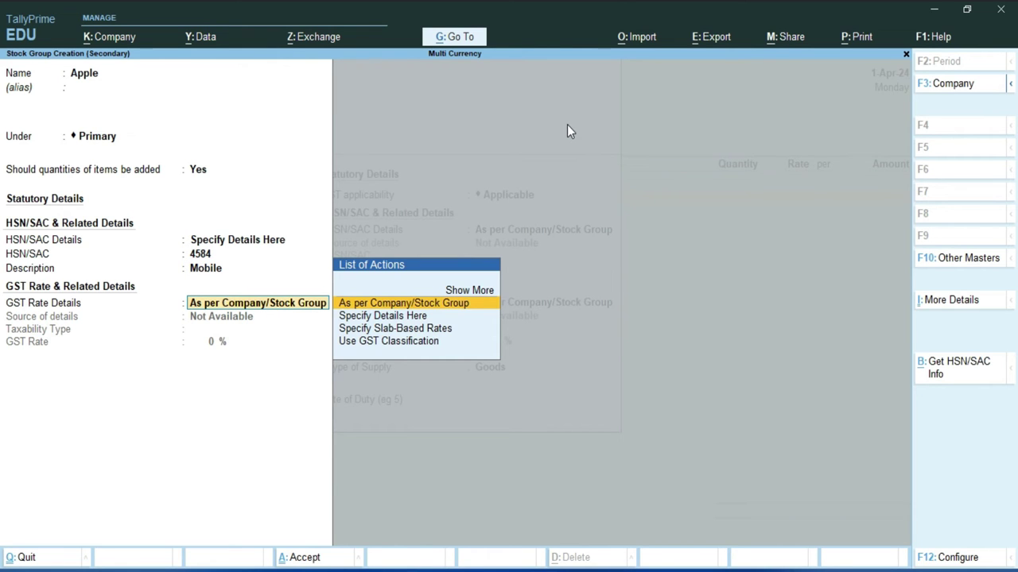
Set the Apple group's GST to Taxable at 18% and save the group.
key("Down")
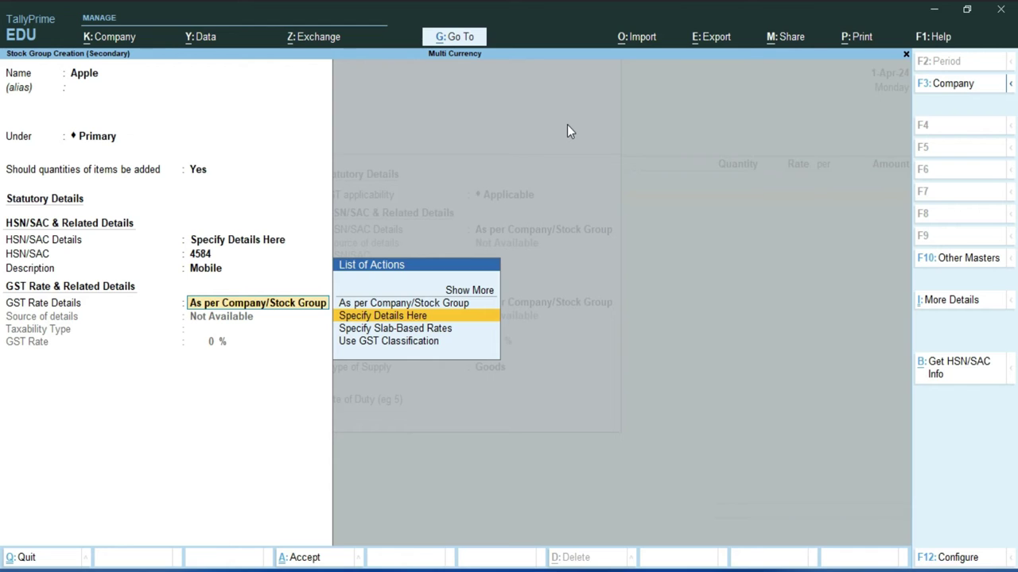
key("Return")
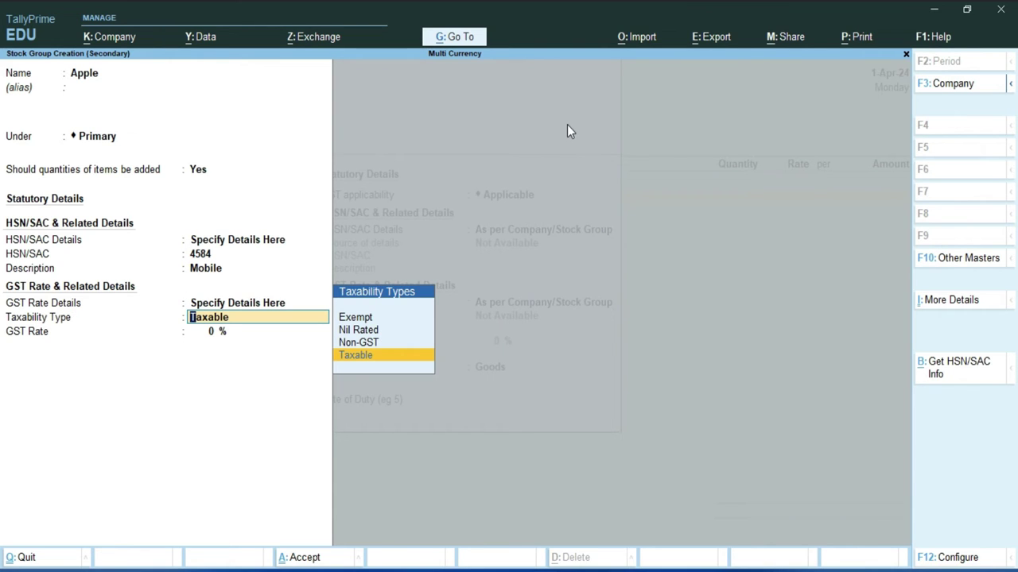
key("Return")
type("18")
key("Return")
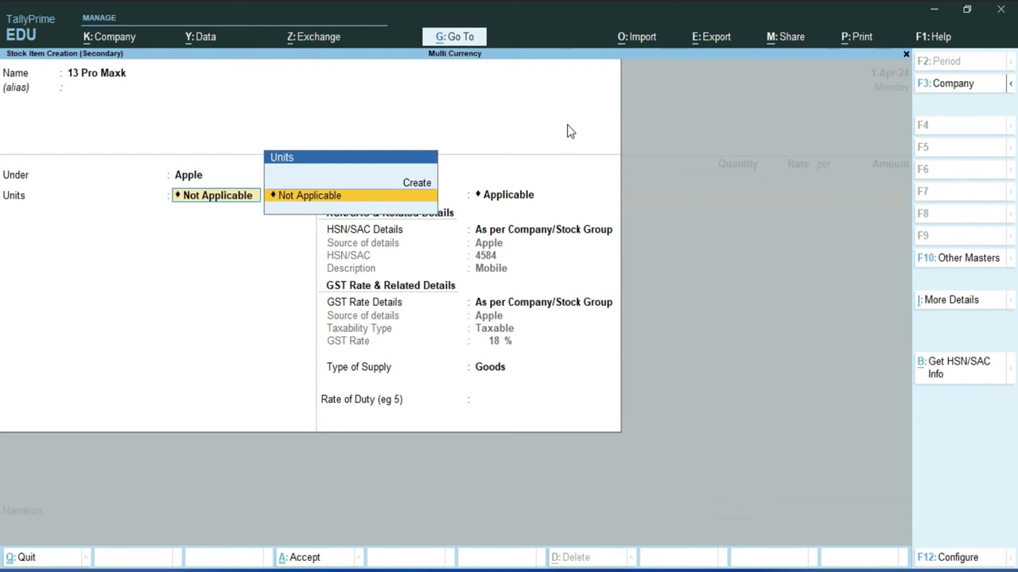
Create the unit nos. (Numbers, UQC NOS-NUMBERS) for the stock item.
key("Up")
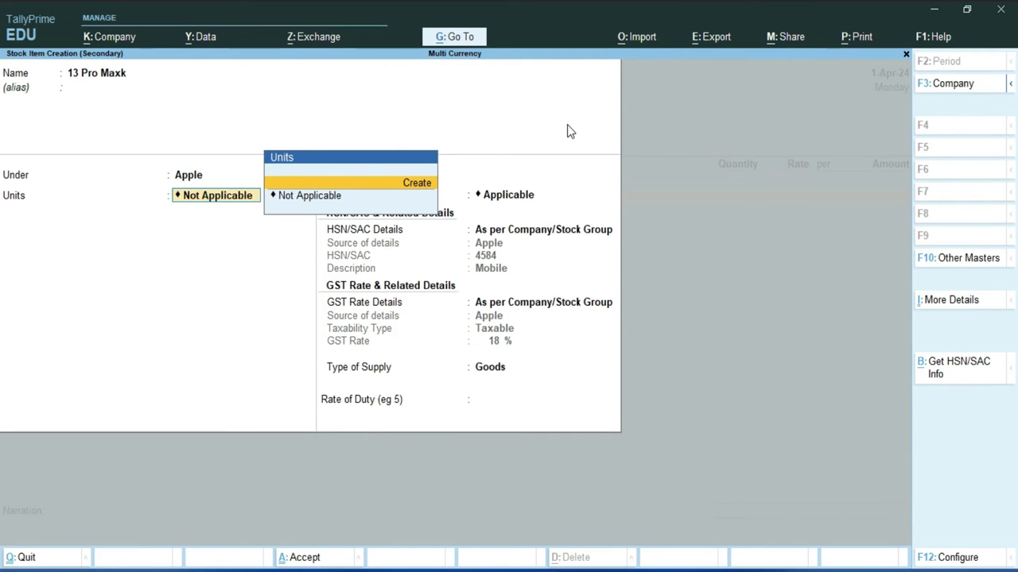
key("Return")
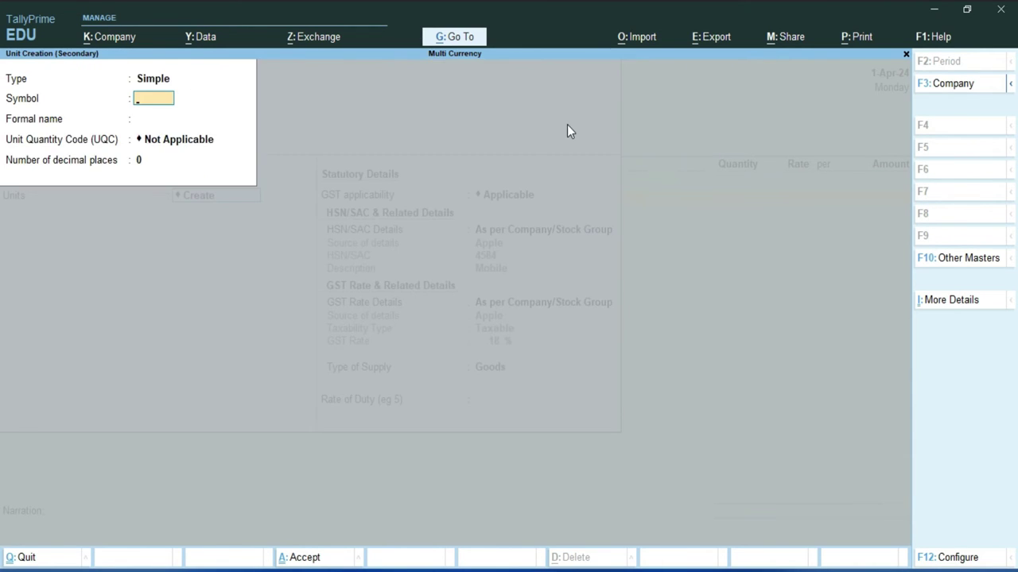
type("nos.")
key("Return")
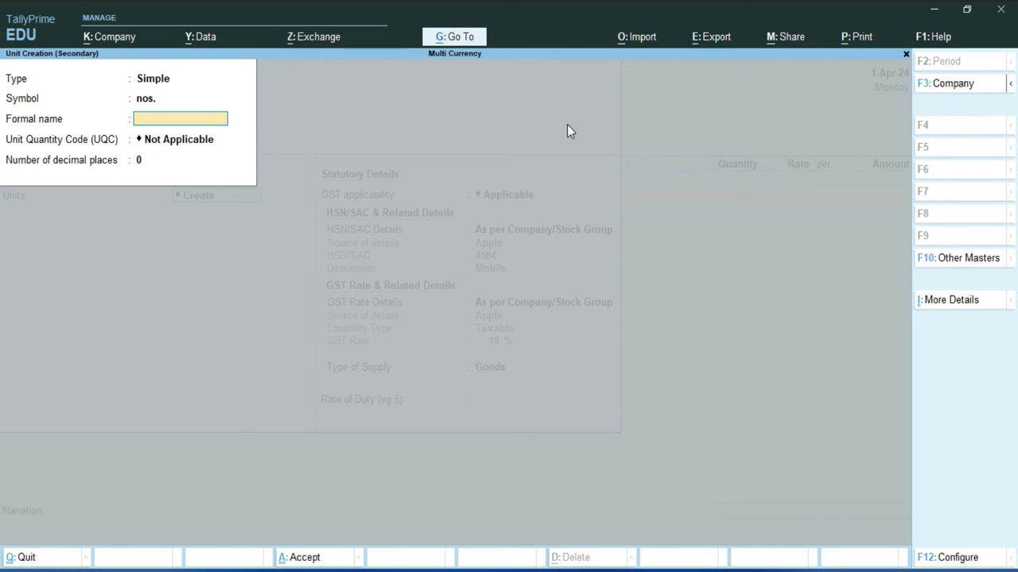
type("Numbers")
key("Return")
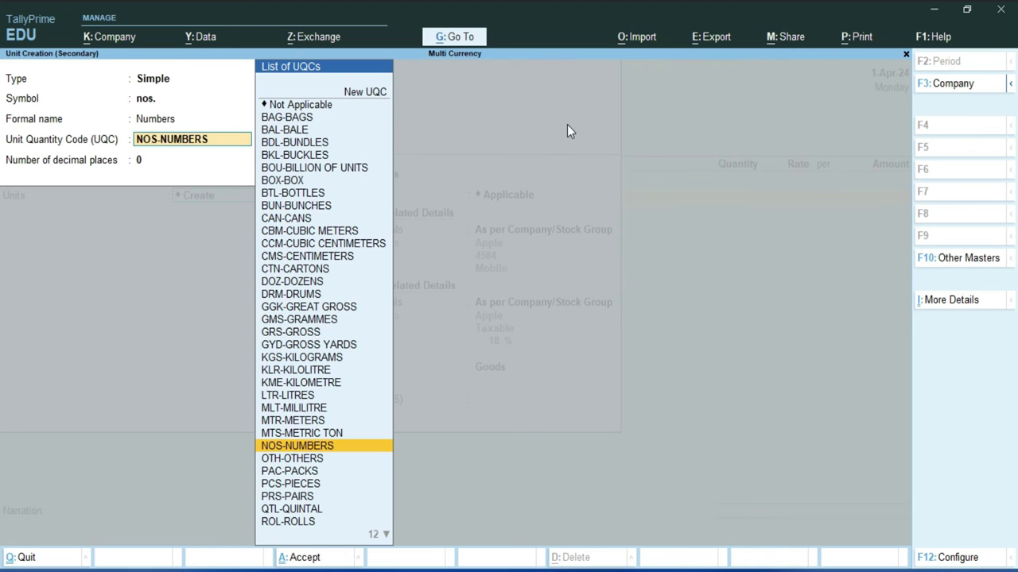
key("Return")
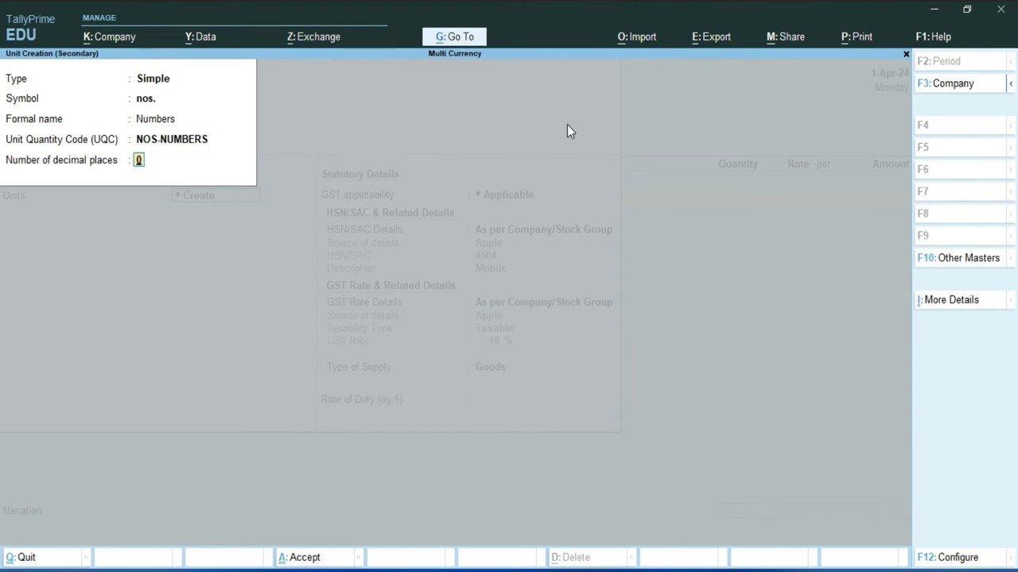
key("Return")
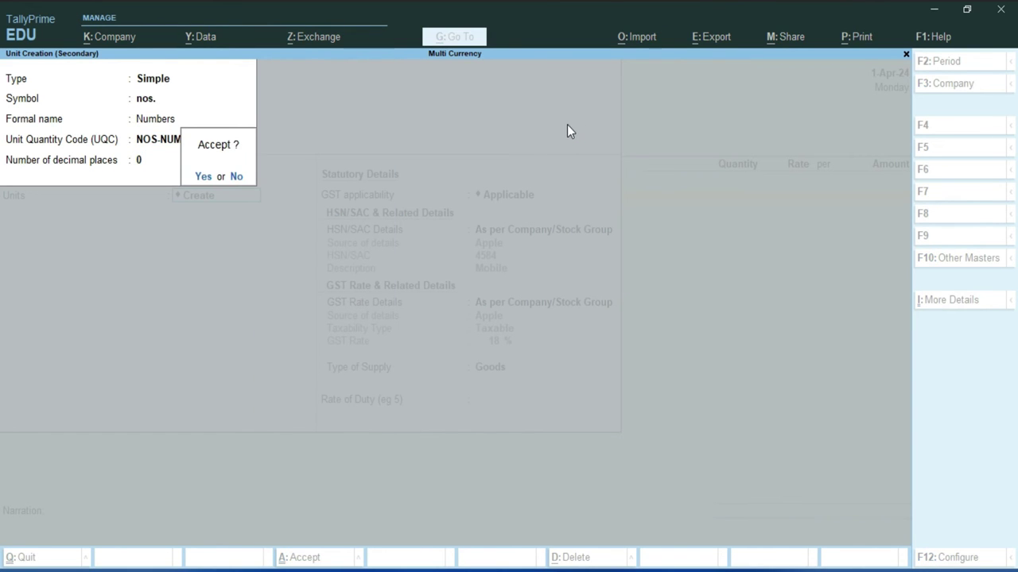
key("Return")
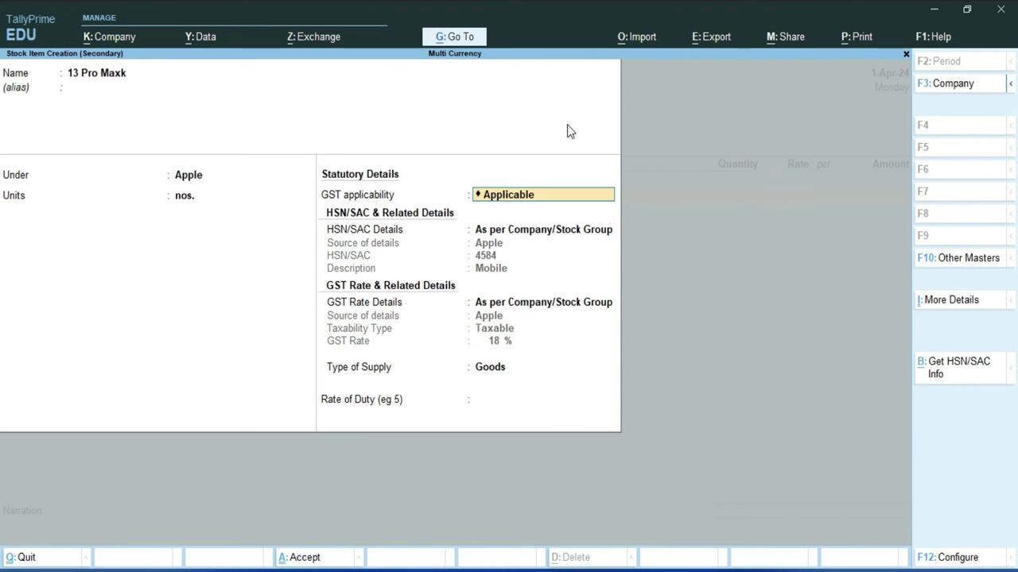
Finish 13 Pro Maxk with GST rate from the stock group and supply type Goods.
key("Return")
key("Return")
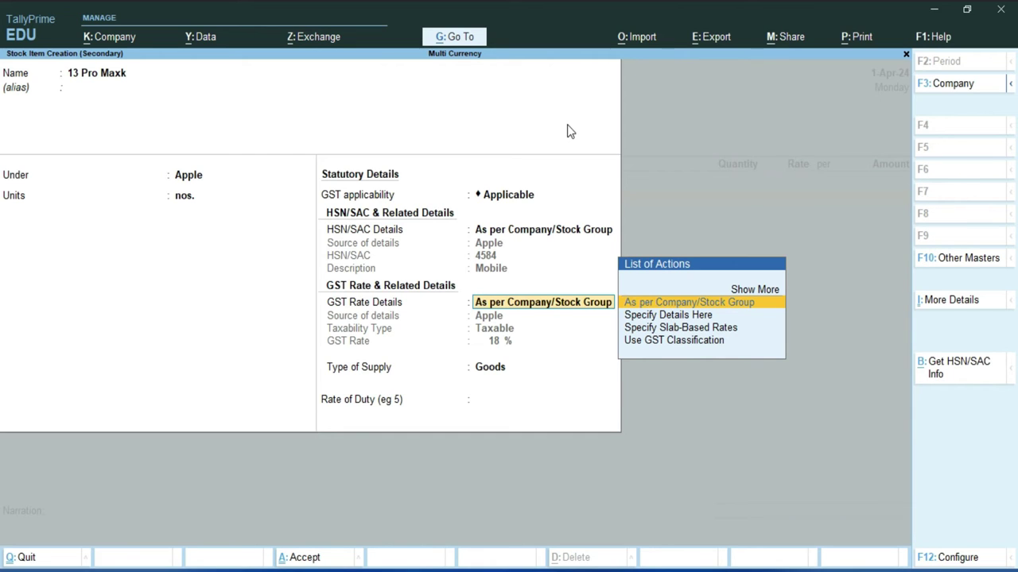
key("Return")
key("Return")
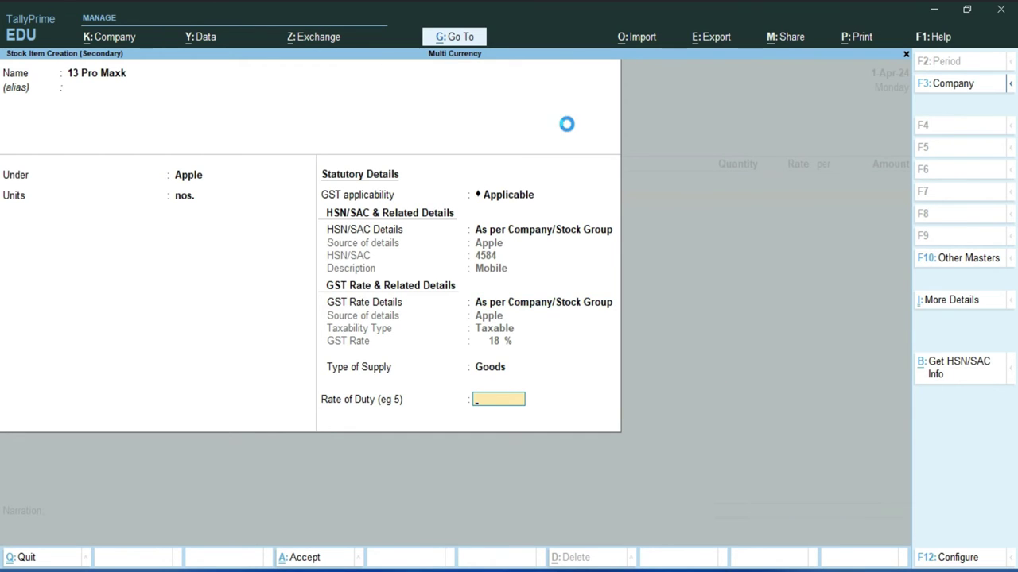
key("Return")
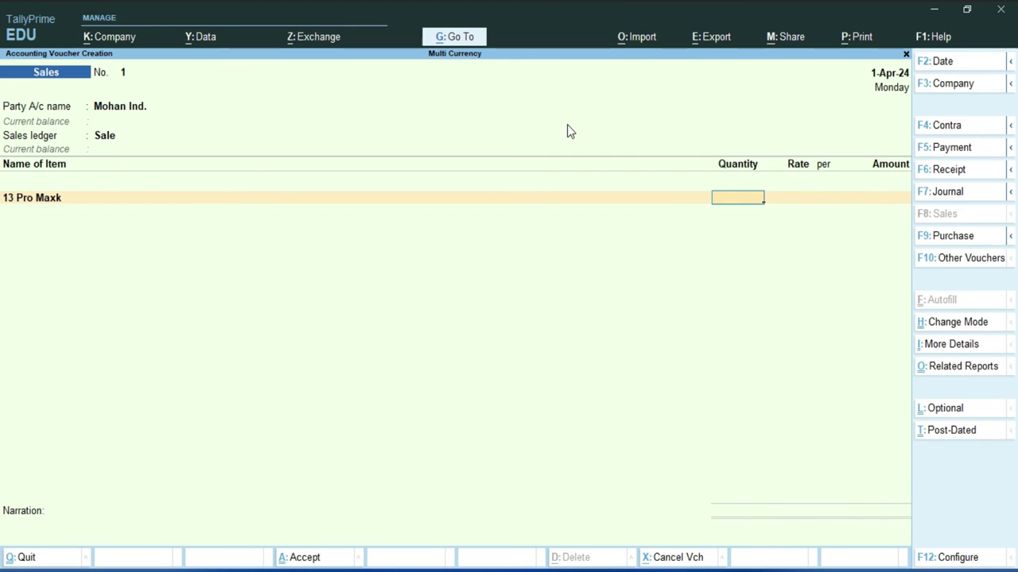
Enter quantity 1 nos. for 13 Pro Maxk and dismiss the negative stock warning.
type("1")
key("Return")
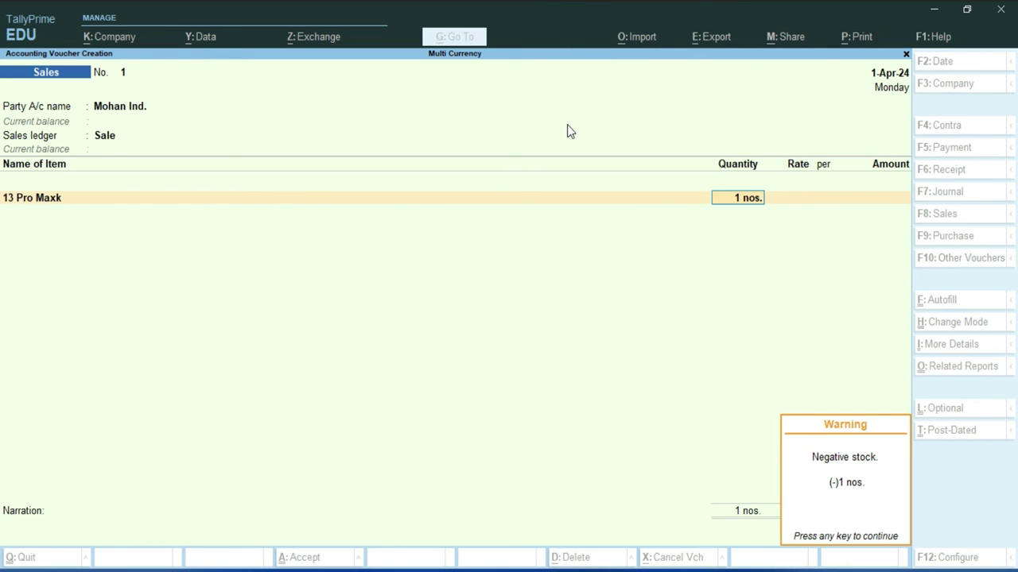
key("Return")
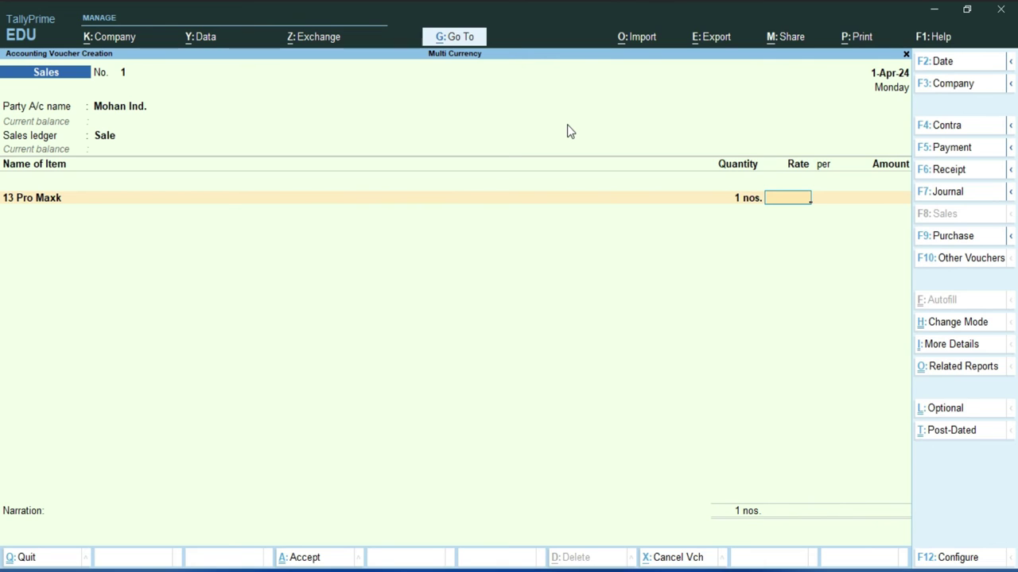
Price 13 Pro Maxk at $500 per nos. at ₹85/$, giving a $500.00 amount.
type("$500")
key("Return")
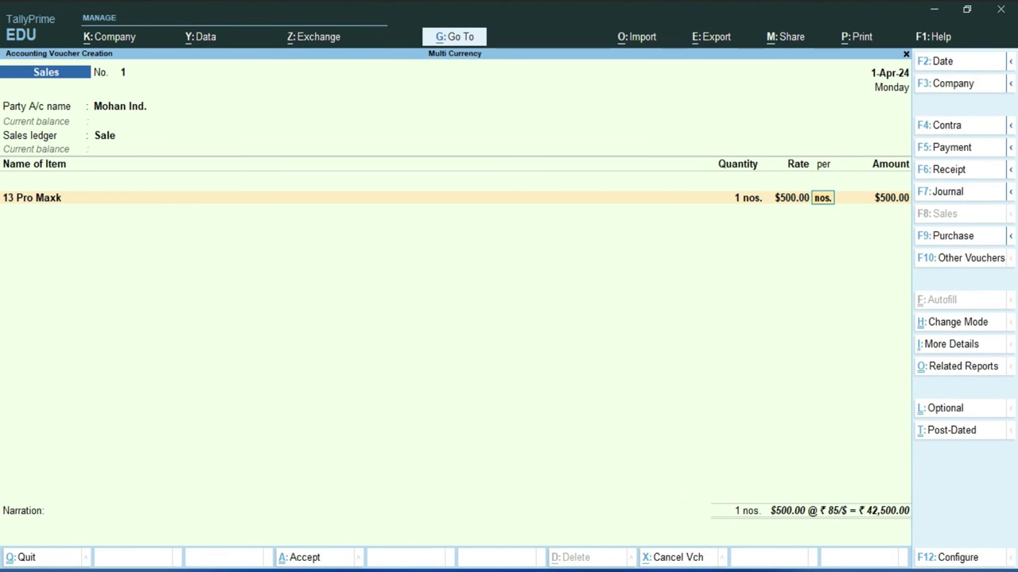
key("Return")
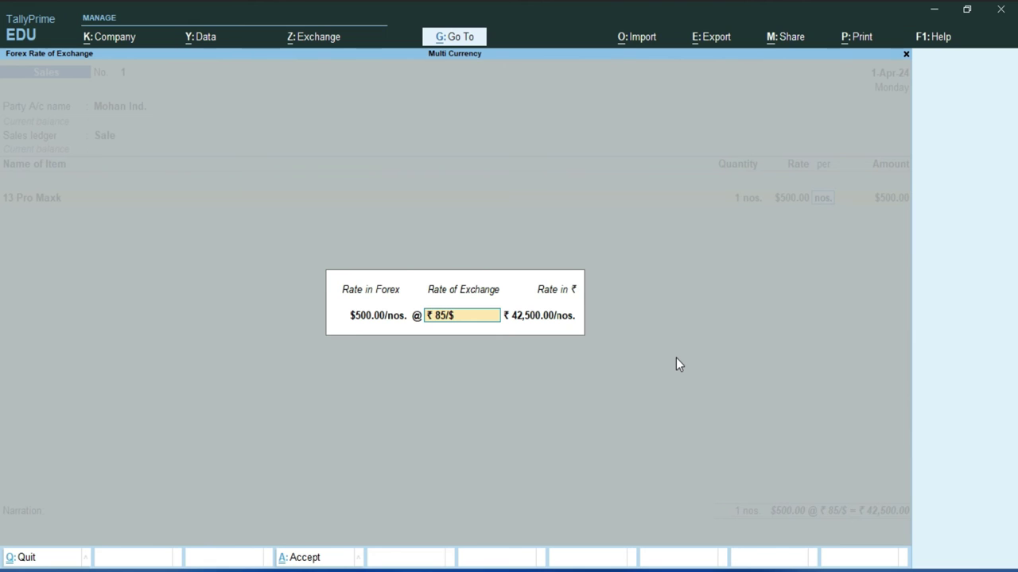
key("Return")
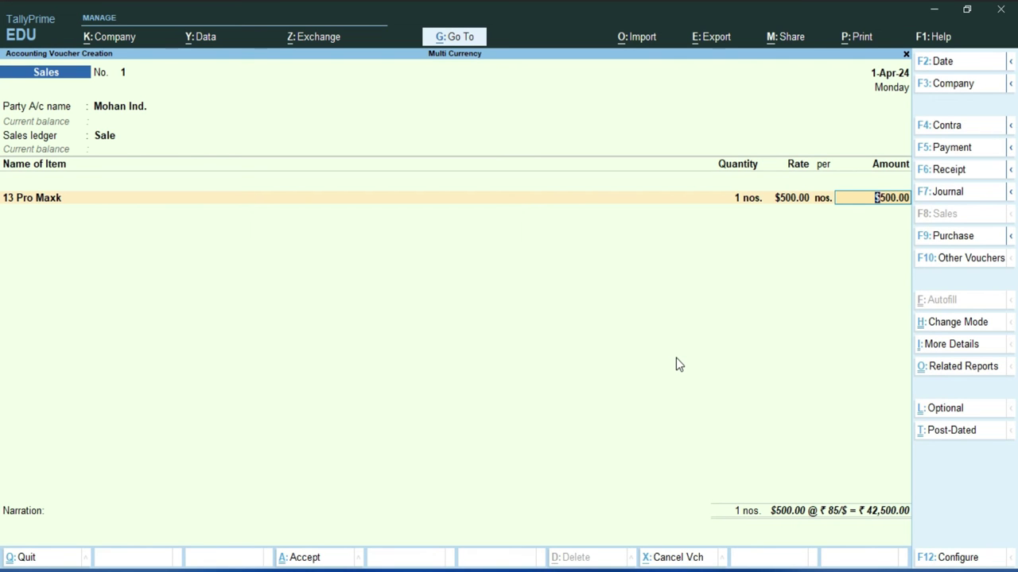
key("Return")
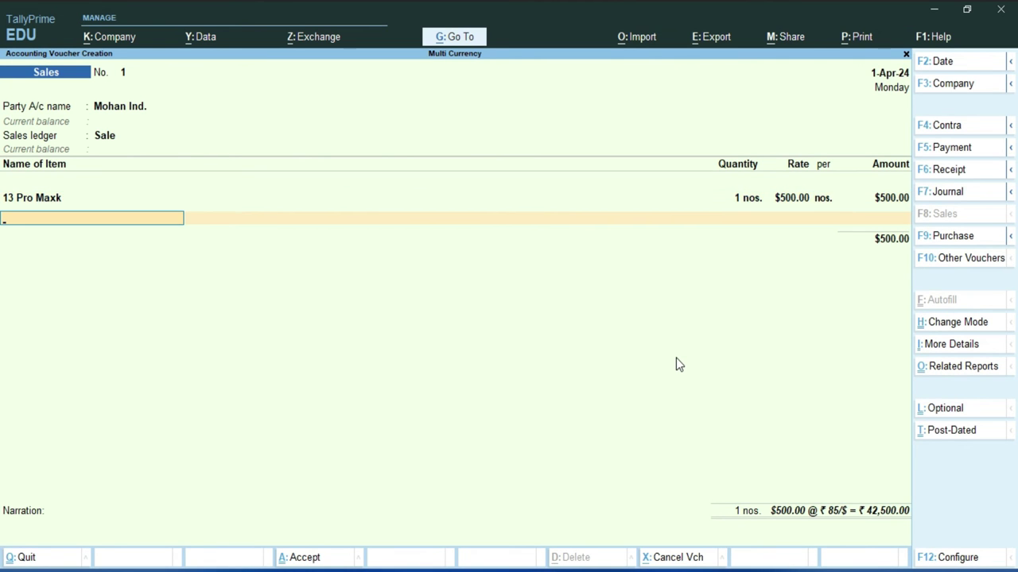
Create the CGST ledger under Duties & Taxes with GST tax type CGST.
key("Return")
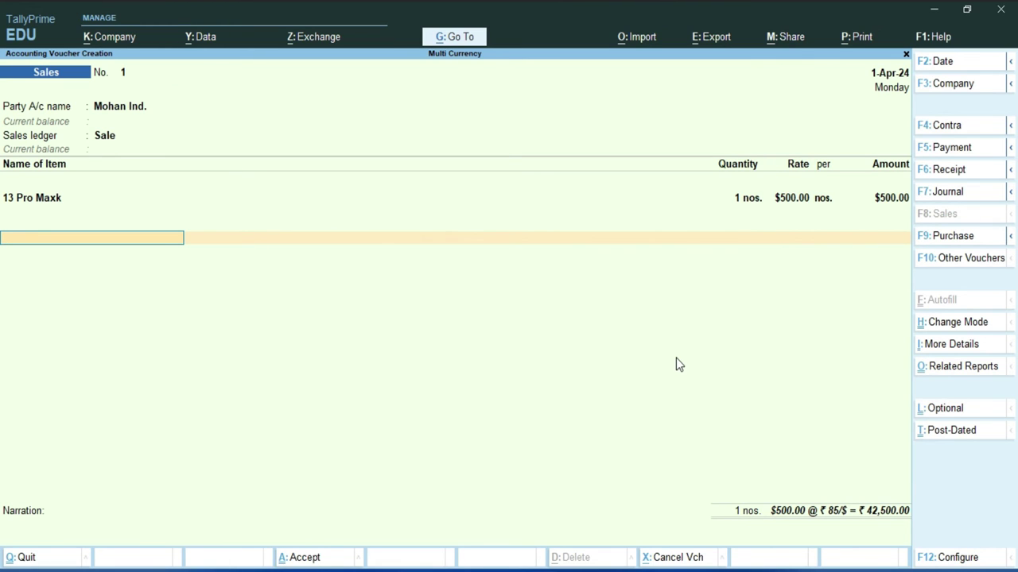
key("alt+c")
type("CGST")
key("Return")
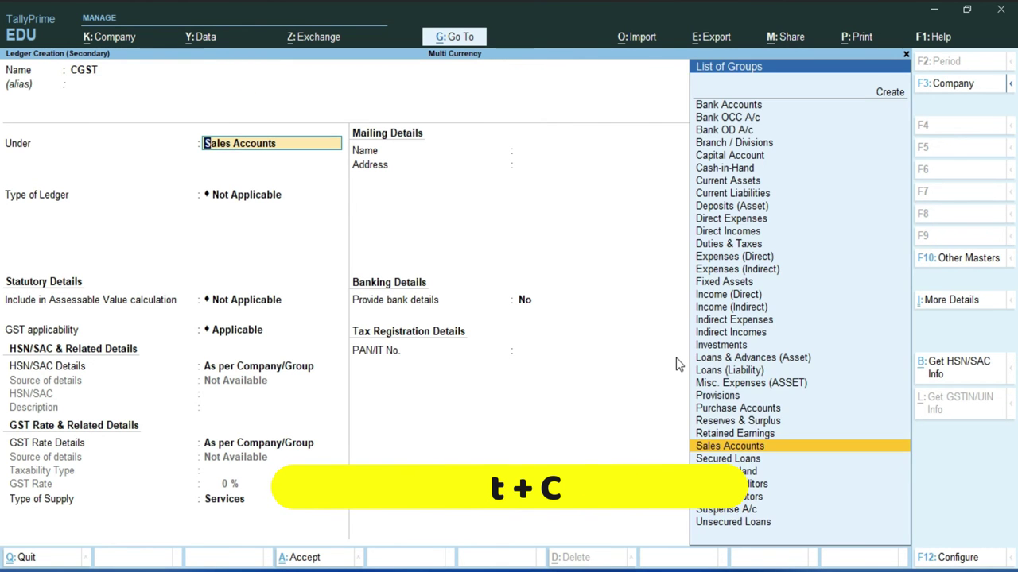
type("D")
key("Down")
key("Down")
key("Down")
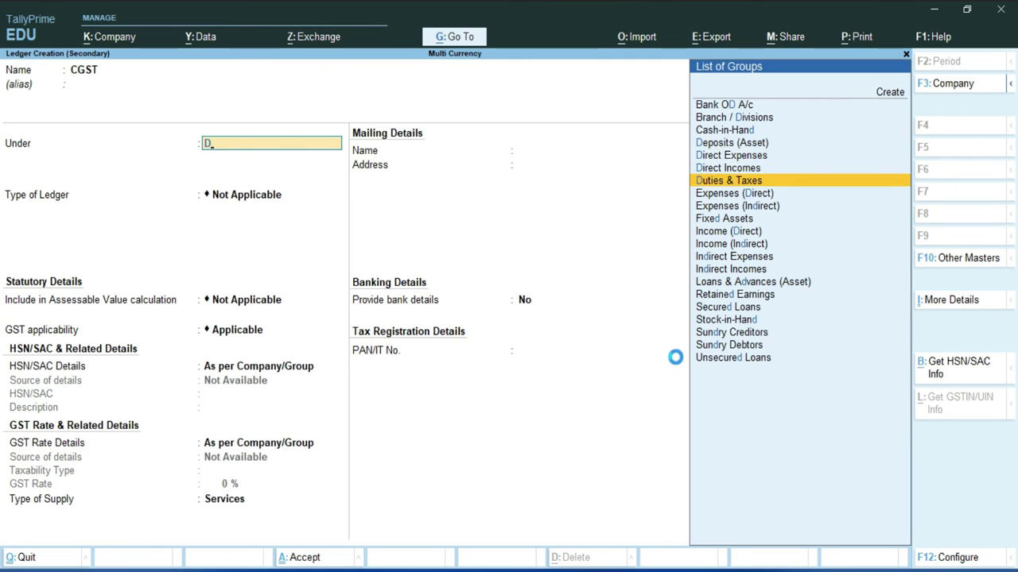
key("Return")
key("Return")
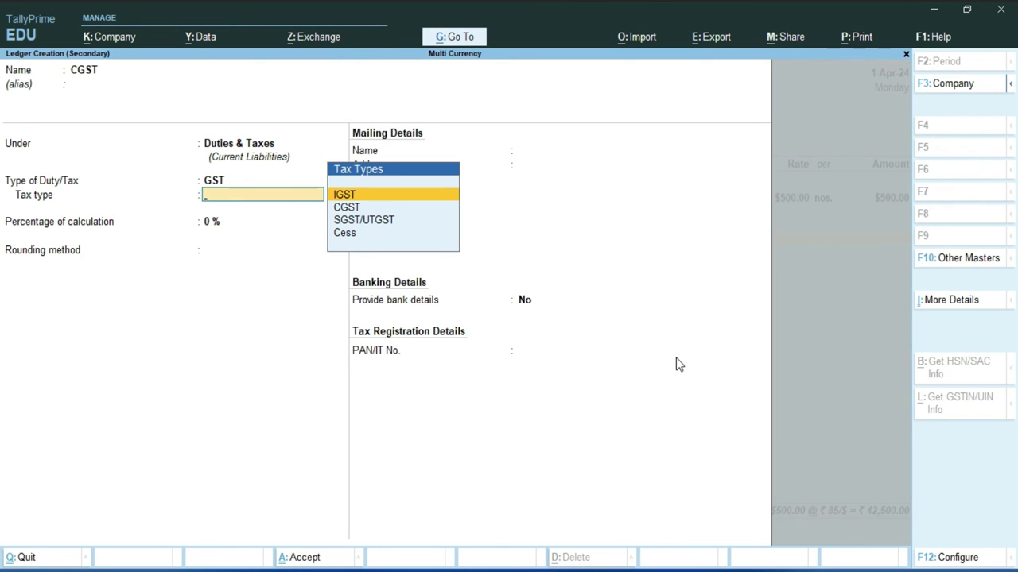
key("Down")
key("Return")
key("Return")
key("Return")
key("Return")
key("Return")
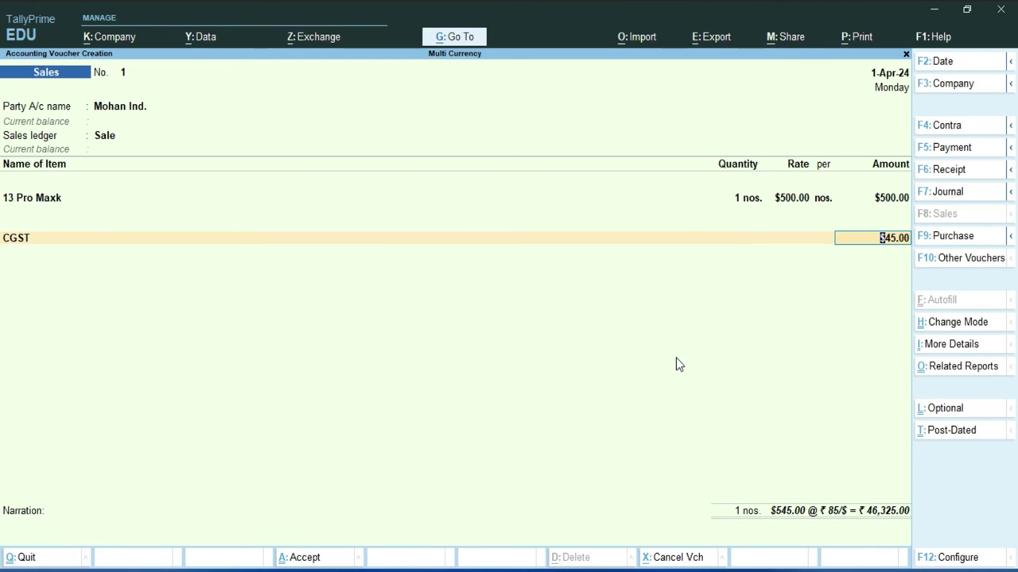
Add the $45.00 CGST line at ₹85/$ (₹3,825.00) to the voucher.
key("Return")
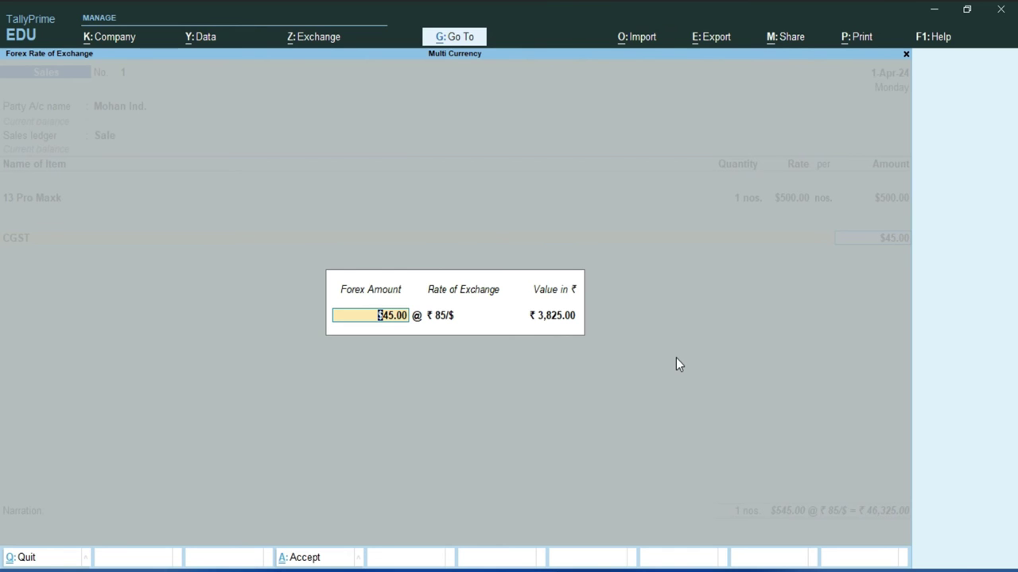
key("Return")
key("Return")
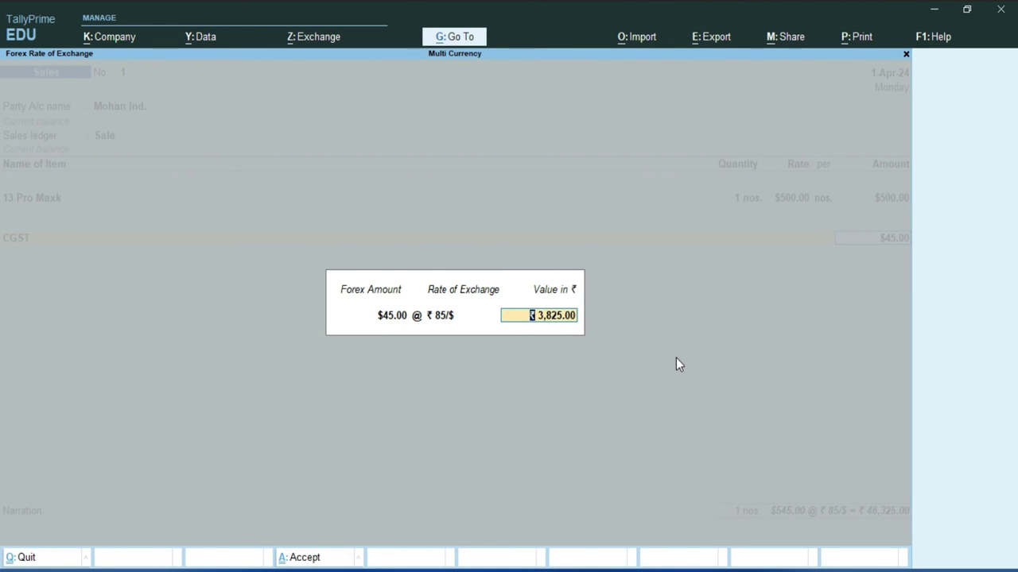
key("Return")
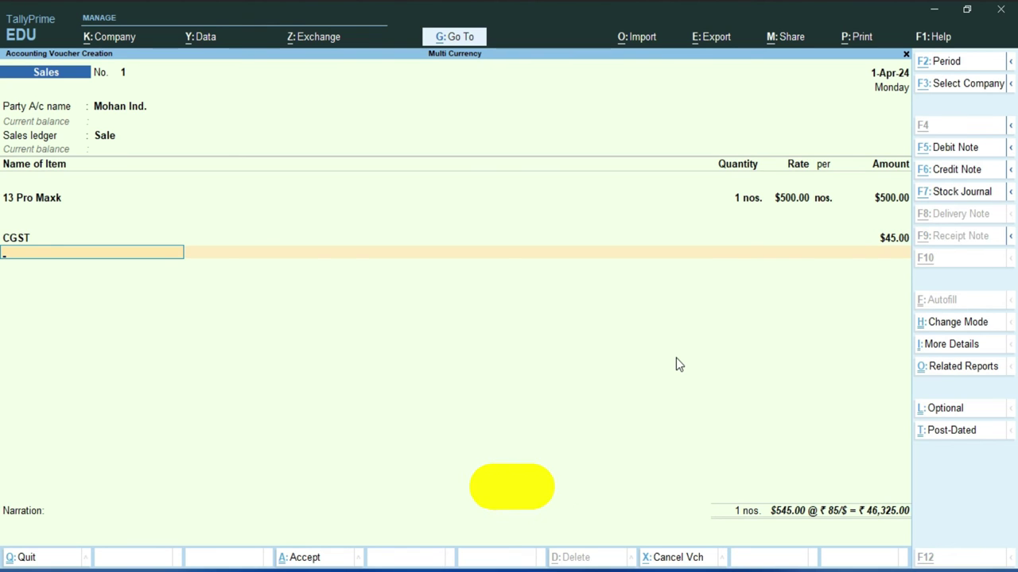
key("alt+c")
Create the SGST ledger under Duties & Taxes with GST tax type SGST/UTGST.
type("SGST")
key("Return")
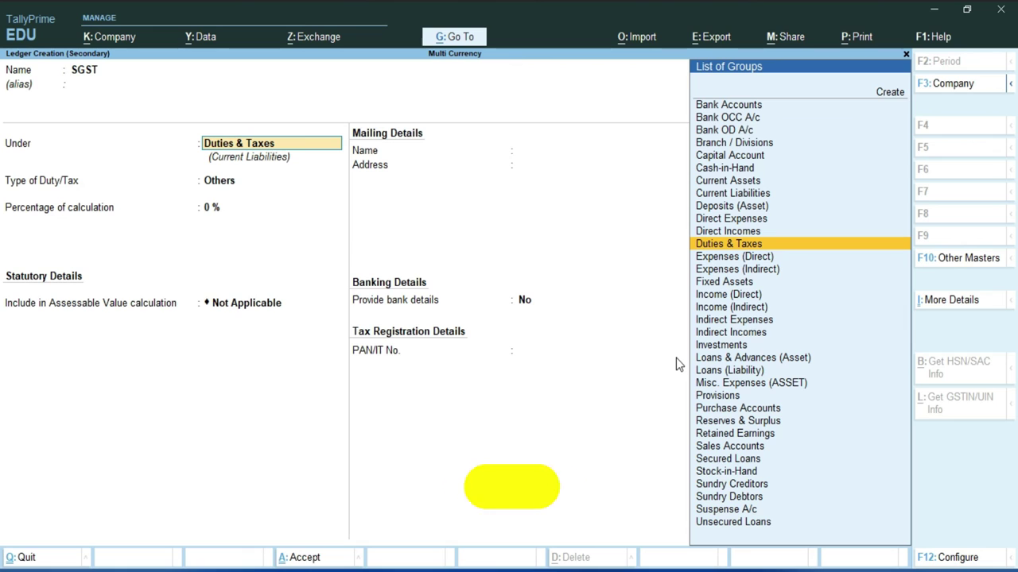
key("Return")
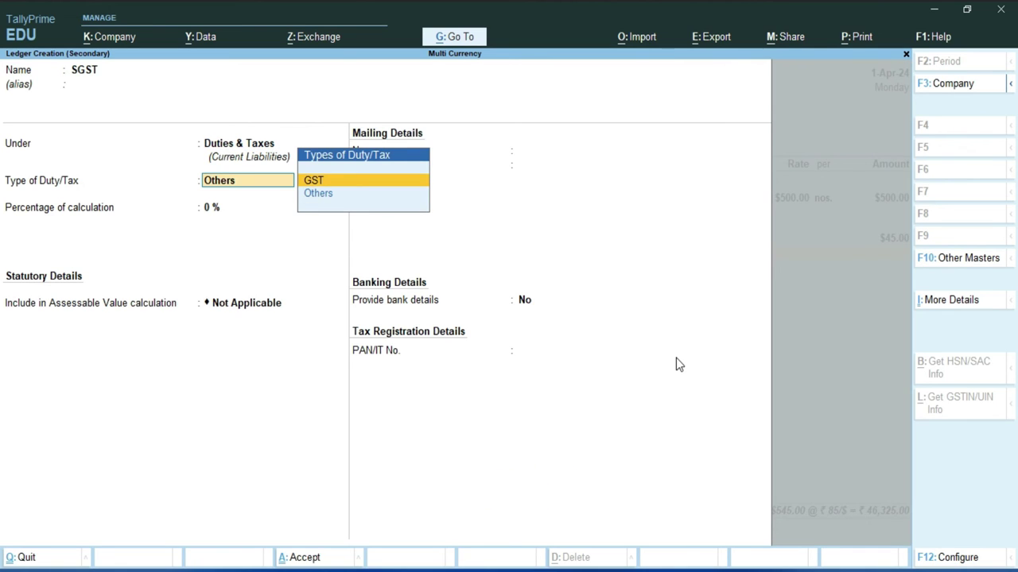
key("Return")
key("Down")
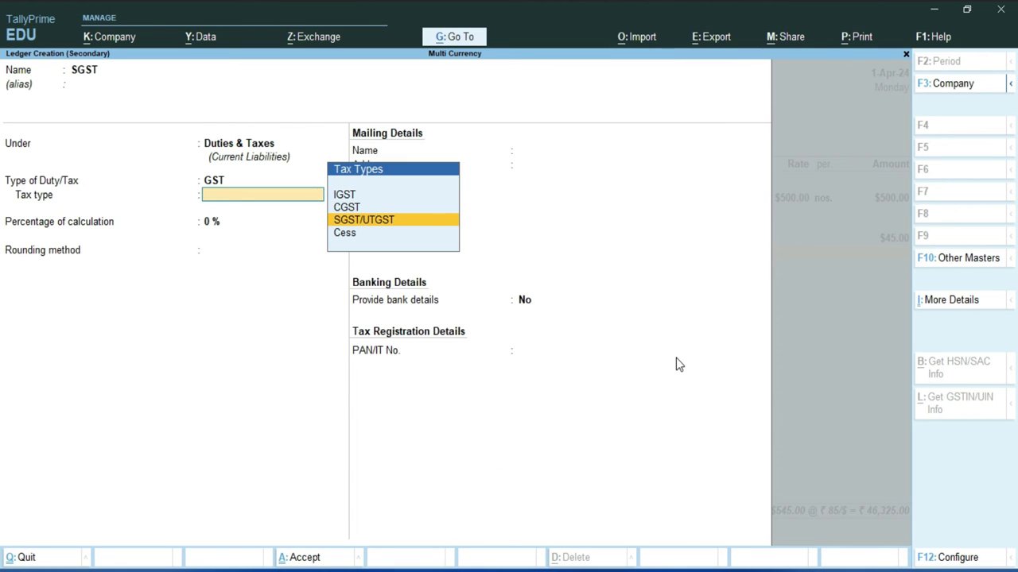
key("Return")
key("Return")
key("Return")
key("Return")
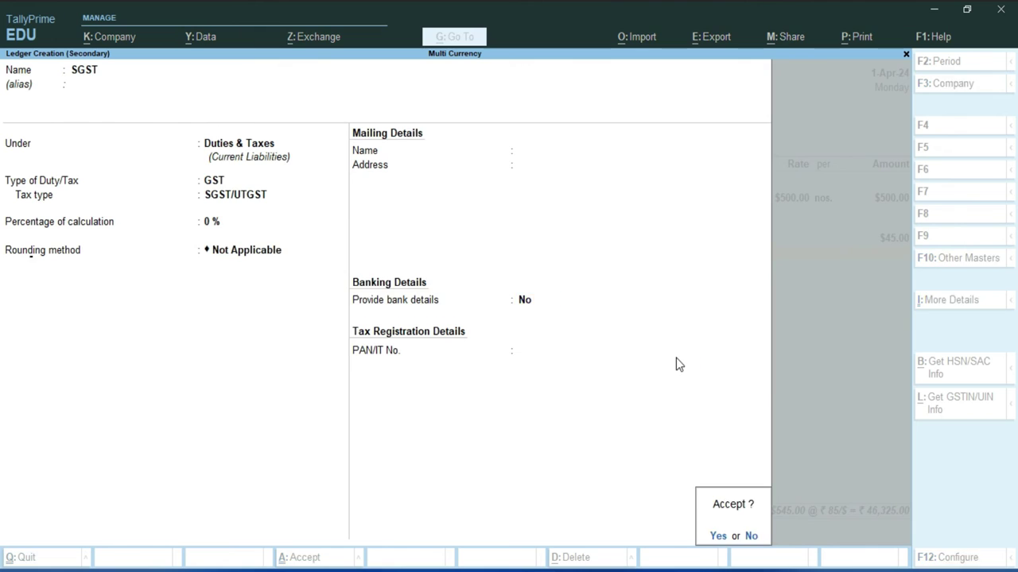
key("Return")
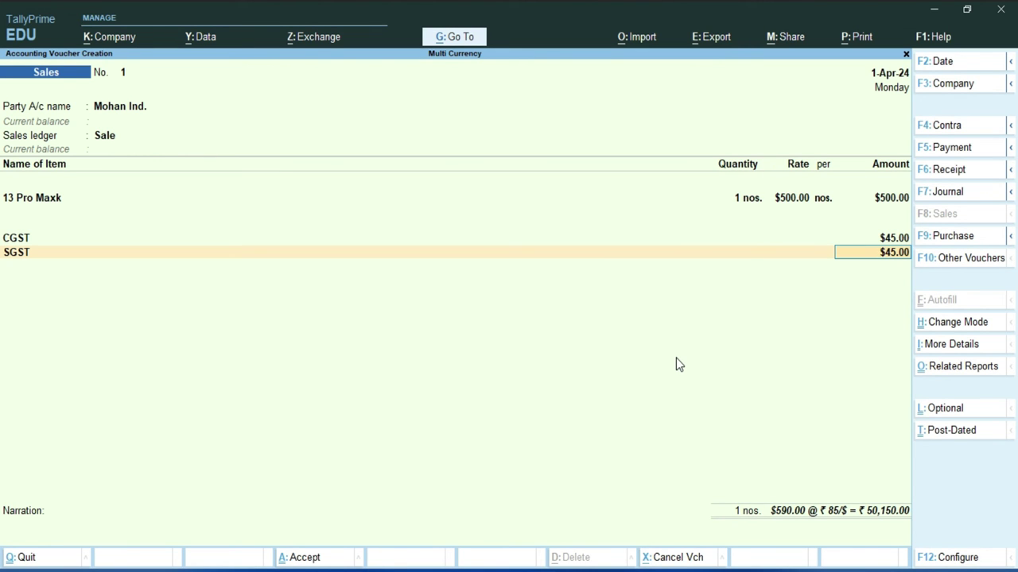
Add the $45.00 SGST line at ₹85/$ (₹3,825.00), totalling $590.00.
key("Return")
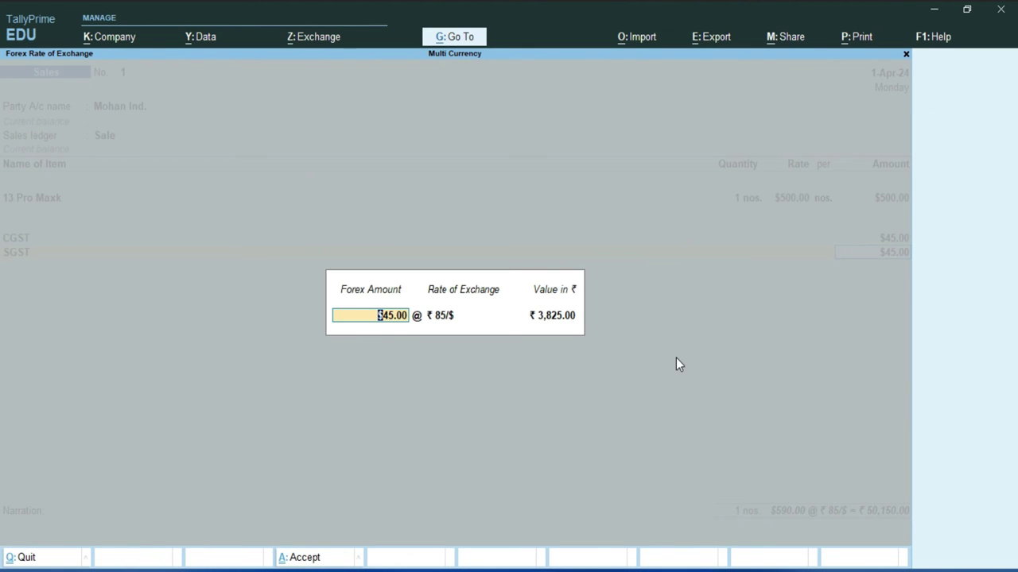
key("Return")
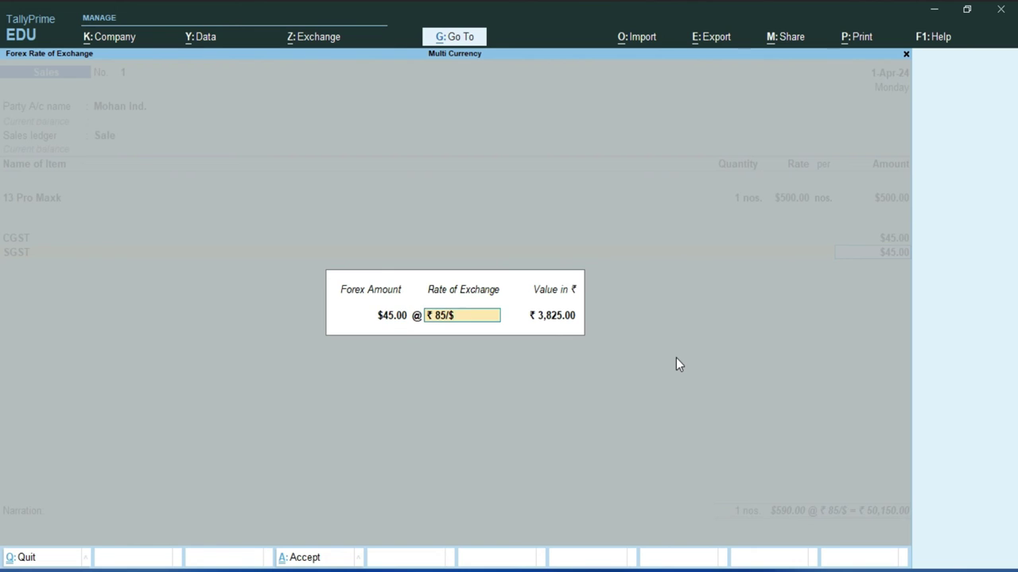
key("Return")
key("Return")
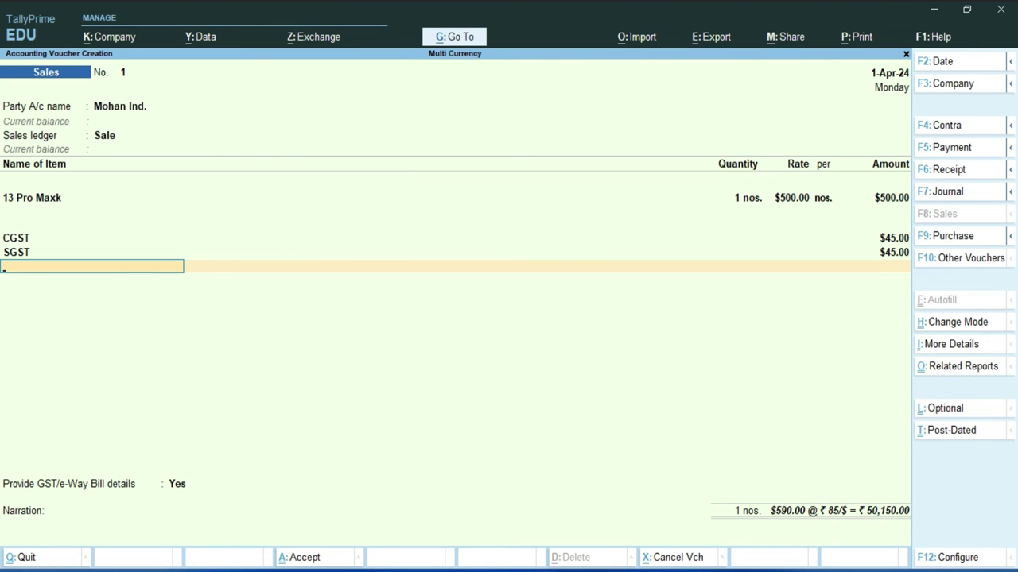
Save the sales voucher as a new reference without GST/e-Way Bill details, then switch to Receipt.
key("Return")
key("Return")
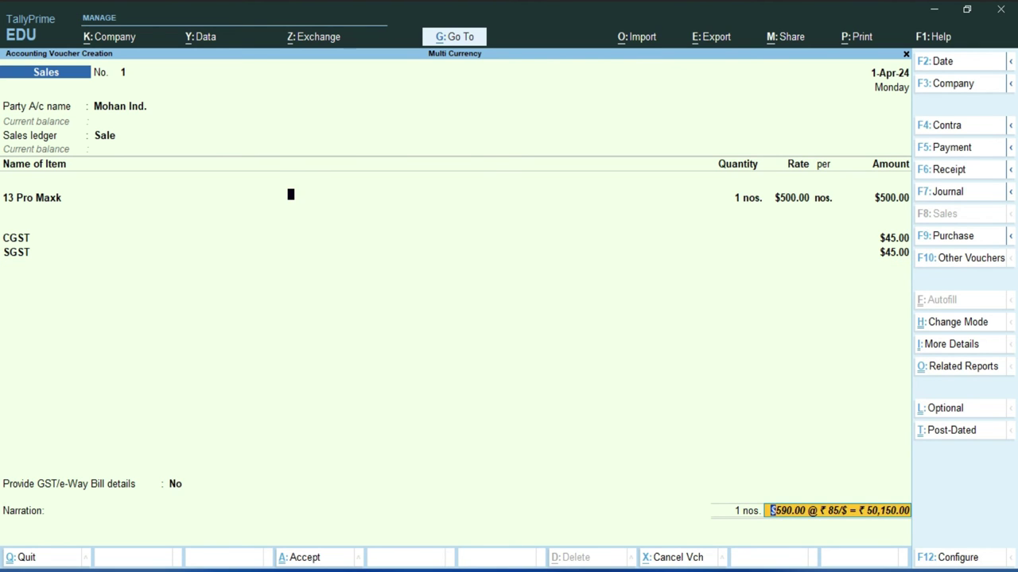
key("Return")
key("Return")
key("Return")
key("Return")
key("Return")
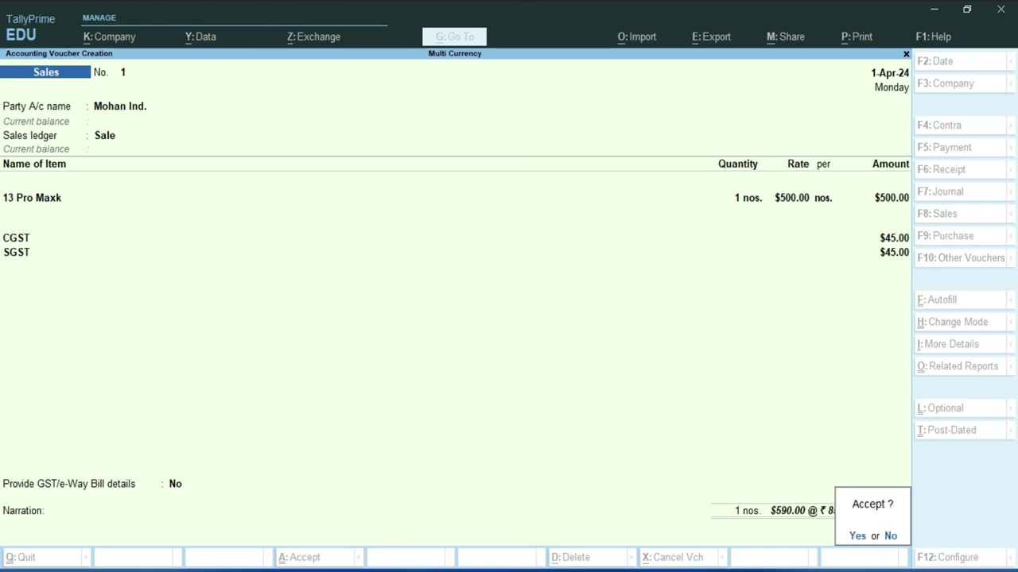
key("Return")
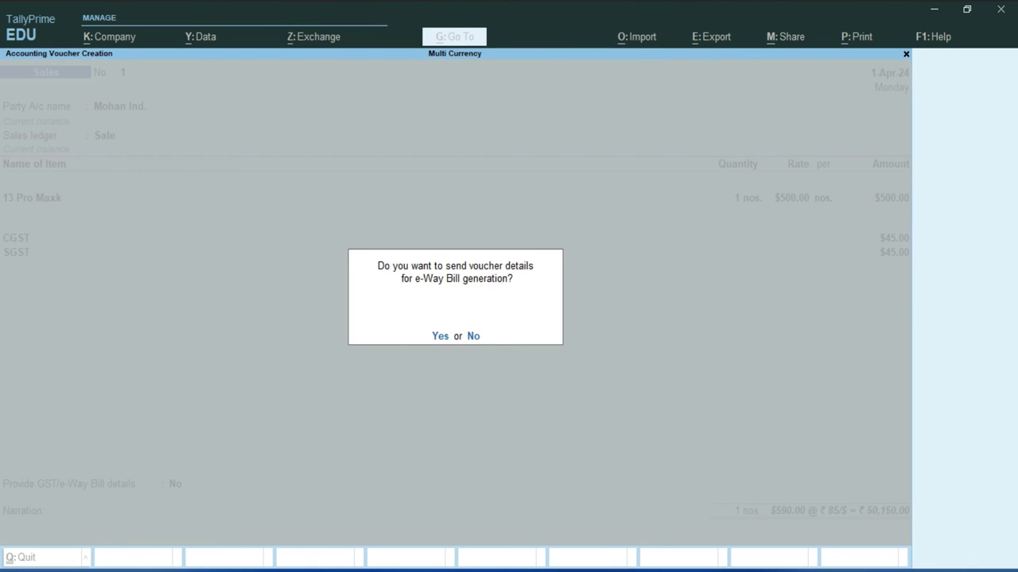
key("n")
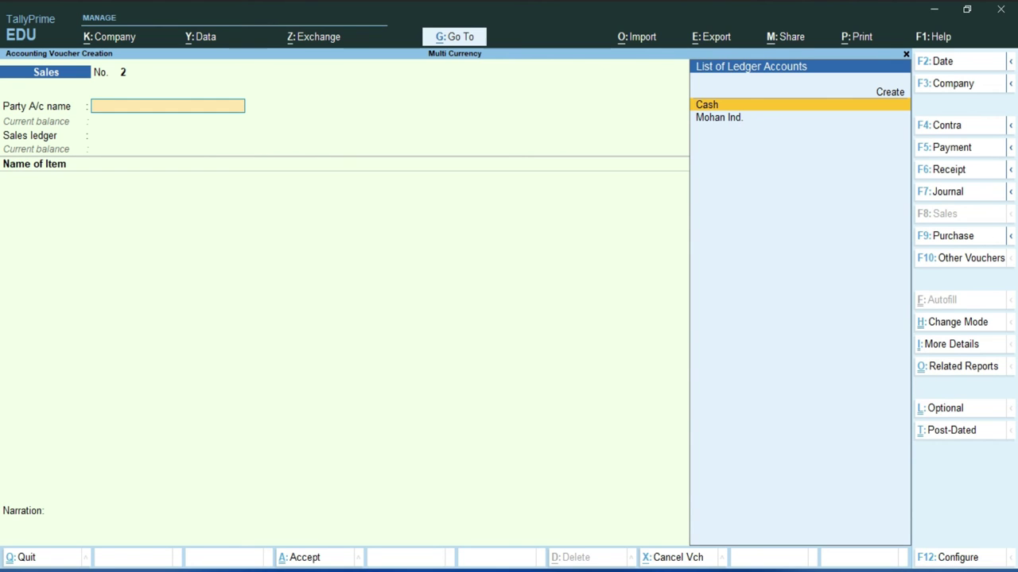
key("F6")
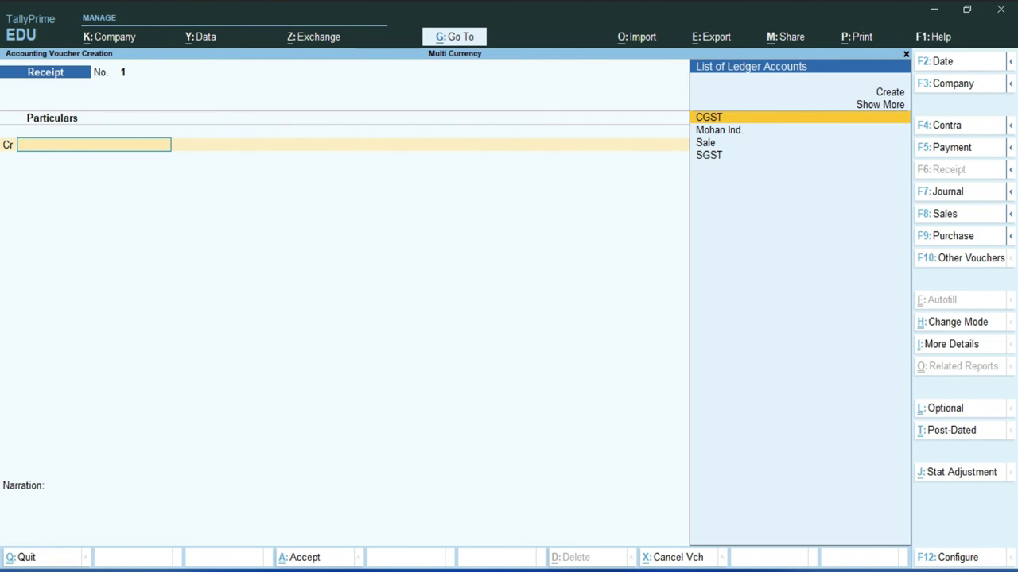
Credit Mohan Ind. 48,970.00 against reference bill 1 on the receipt.
left_click(719, 130)
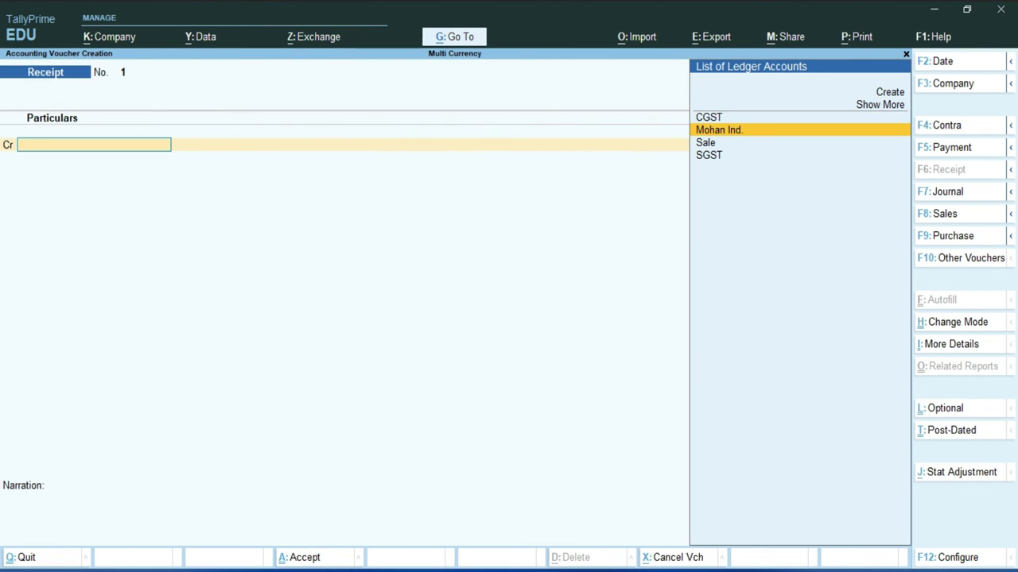
key("Return")
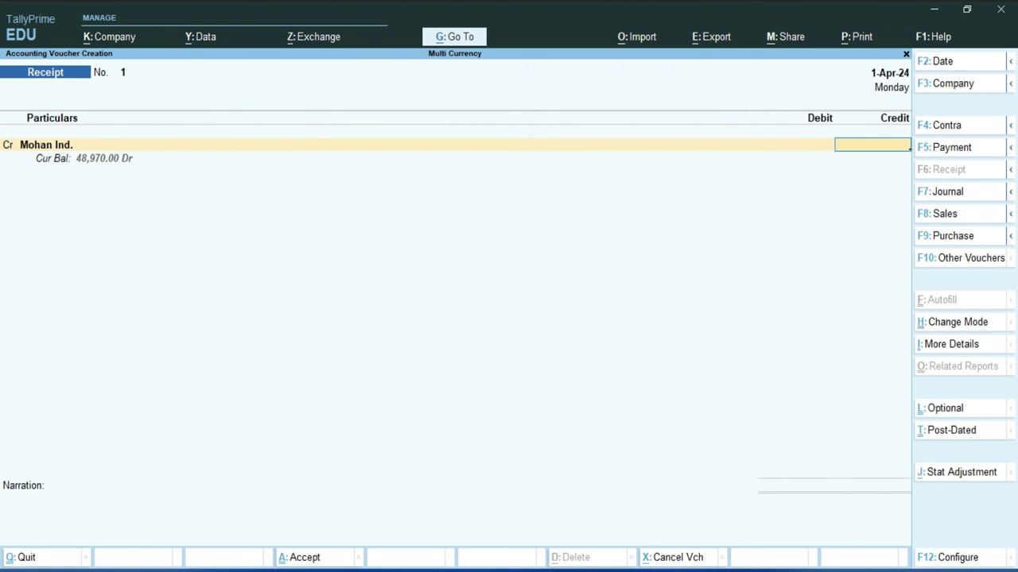
type("48,")
type("97")
type("0")
key("Return")
key("Return")
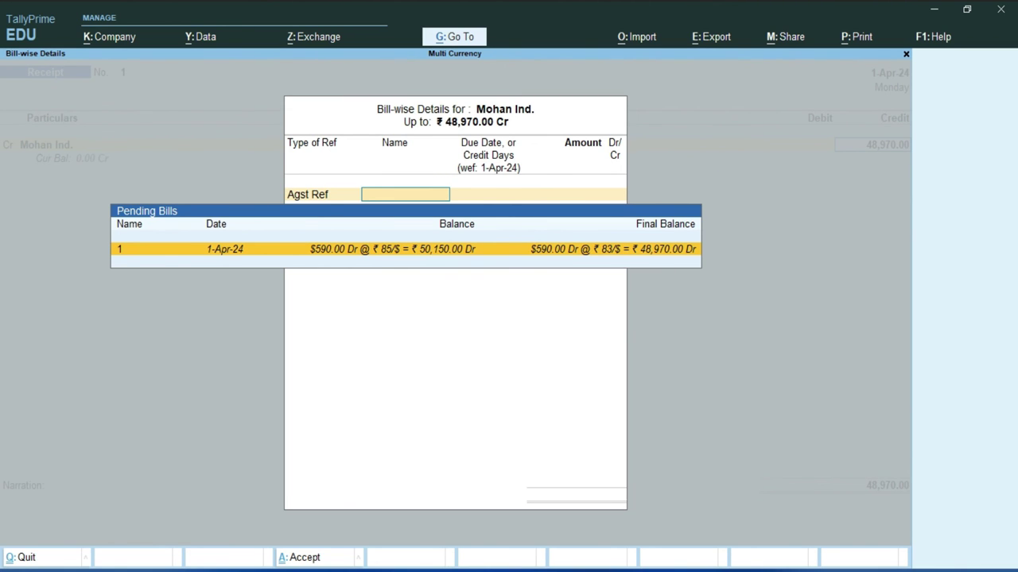
key("Return")
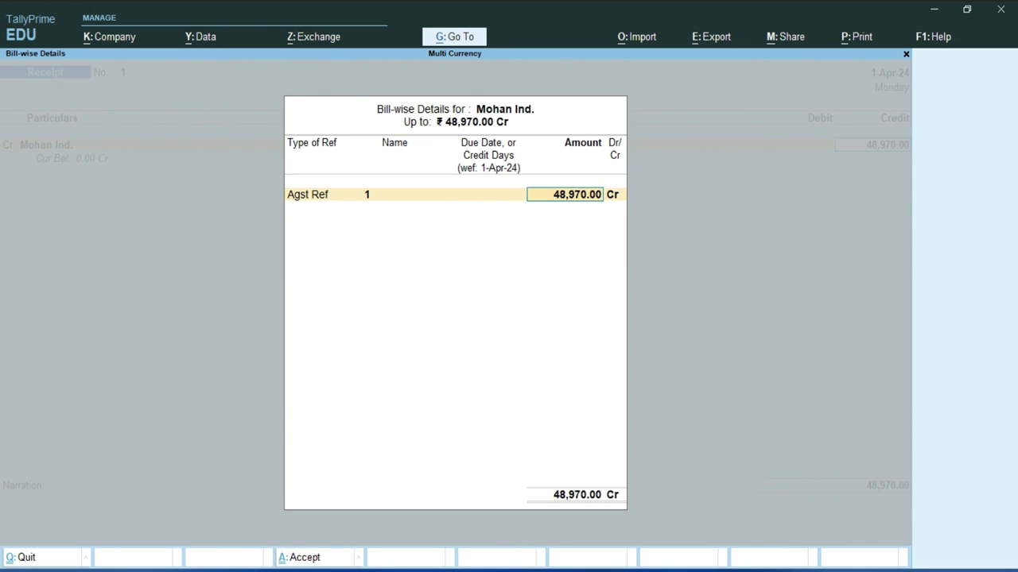
key("Return")
key("Return")
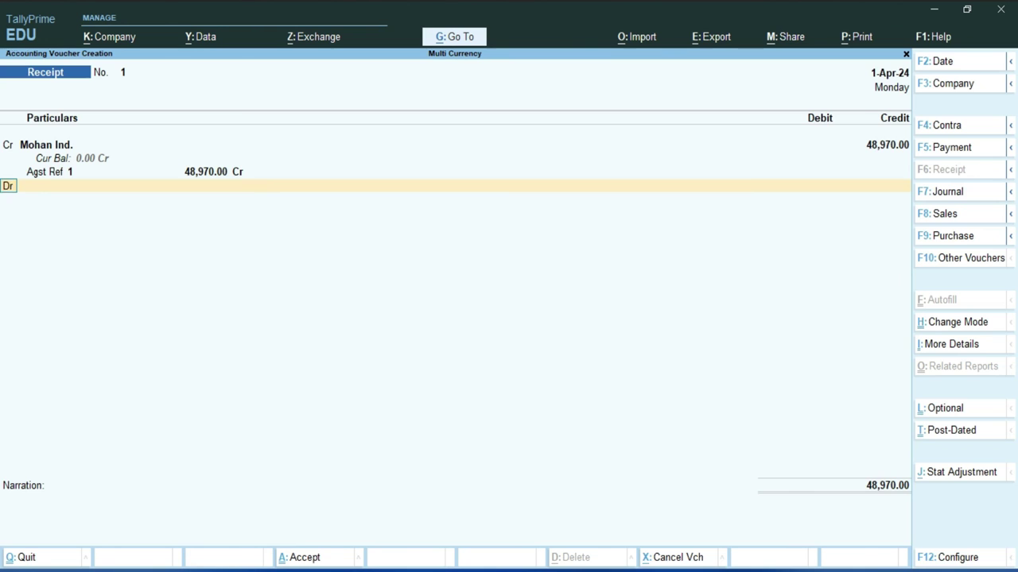
key("Return")
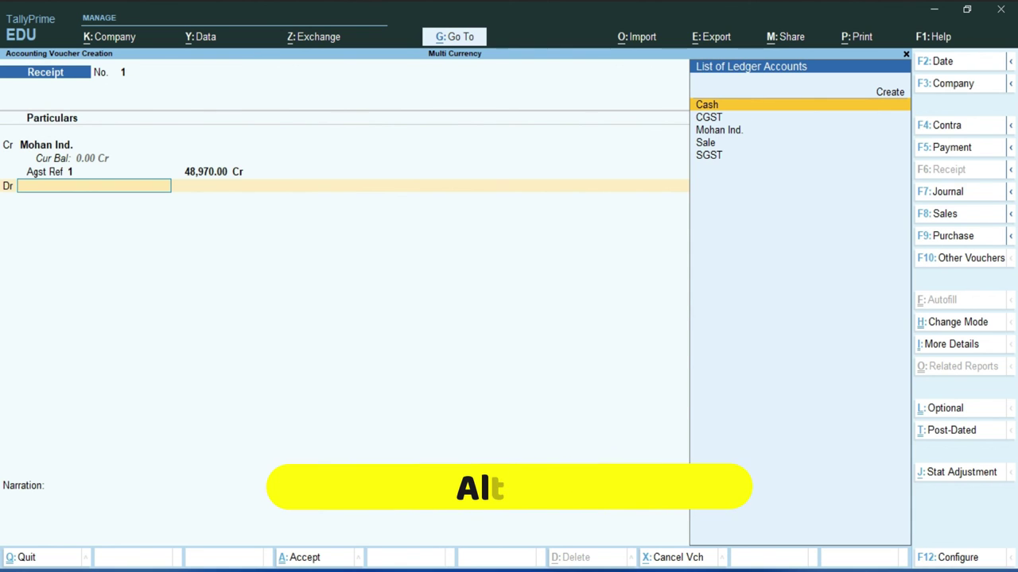
Create a Bank Charges ledger under Indirect Expenses from the receipt's debit line.
key("alt+c")
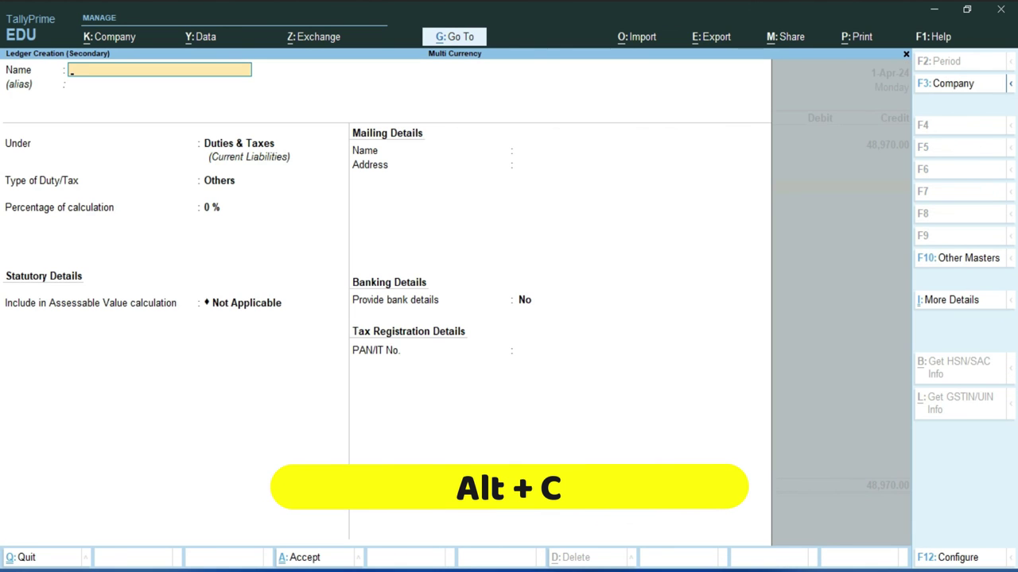
type("Bank")
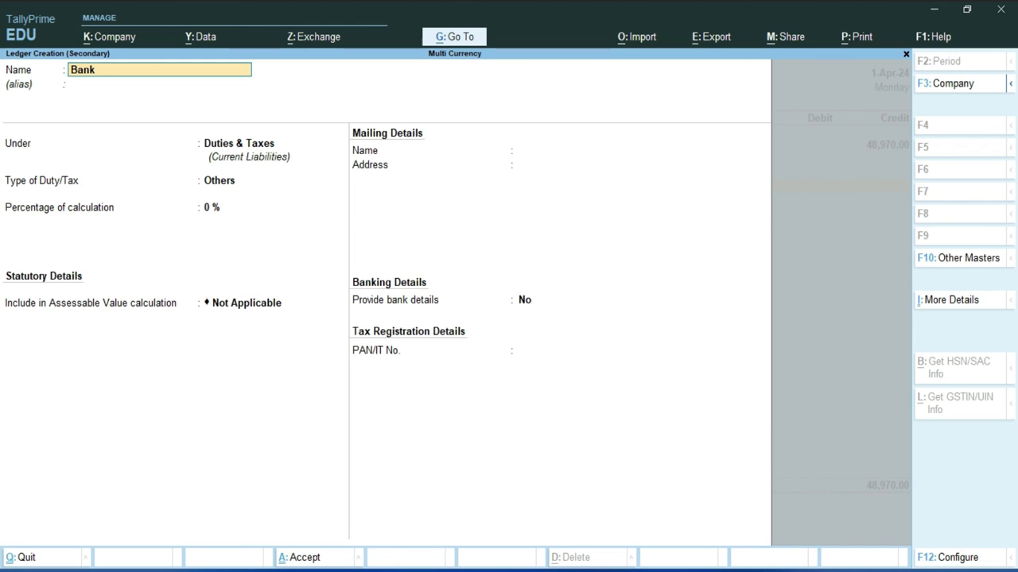
type(" Charges")
key("Return")
key("Return")
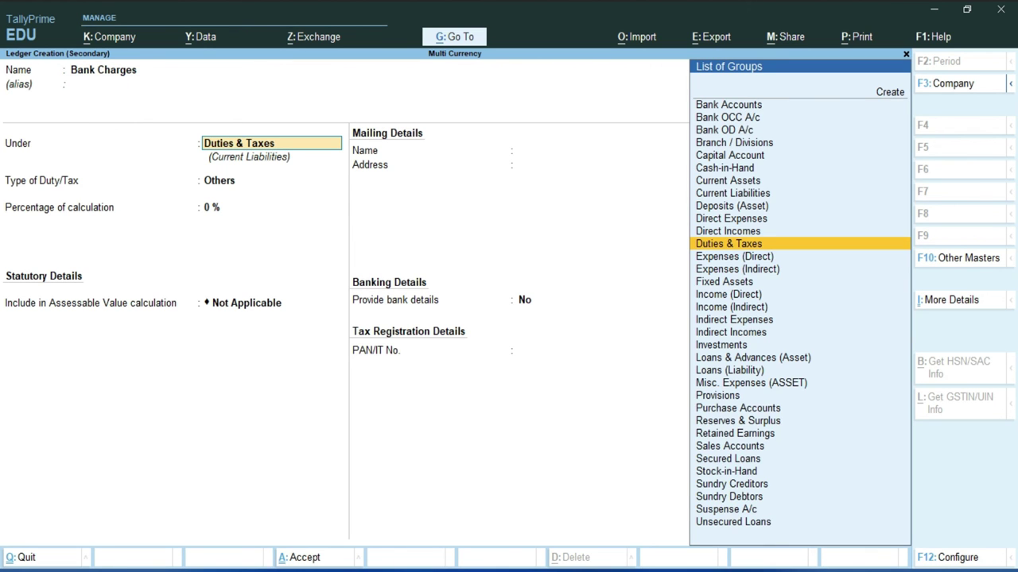
key("BackSpace")
type("Ind")
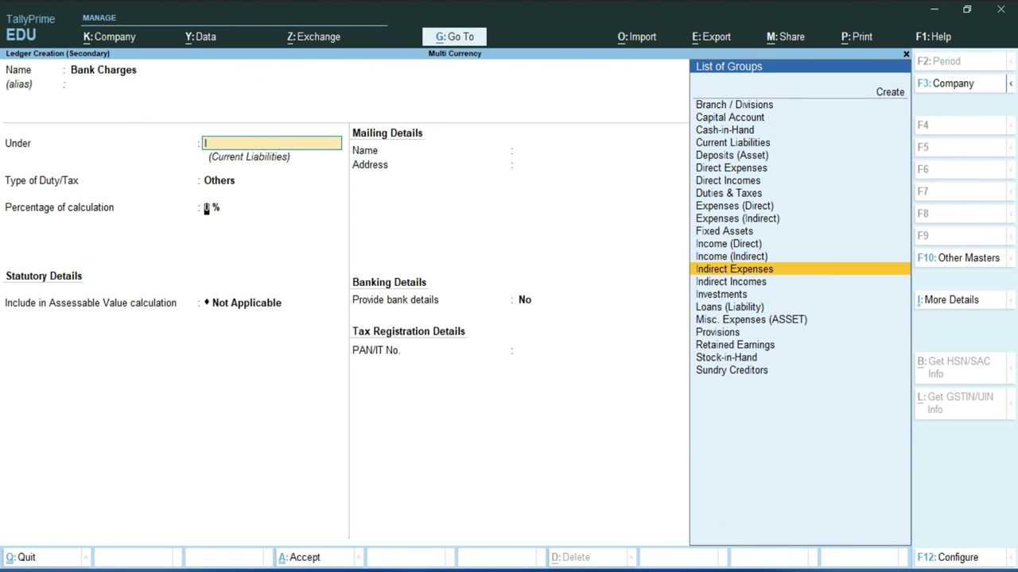
key("Return")
key("Return")
key("Return")
key("Return")
key("Return")
key("Return")
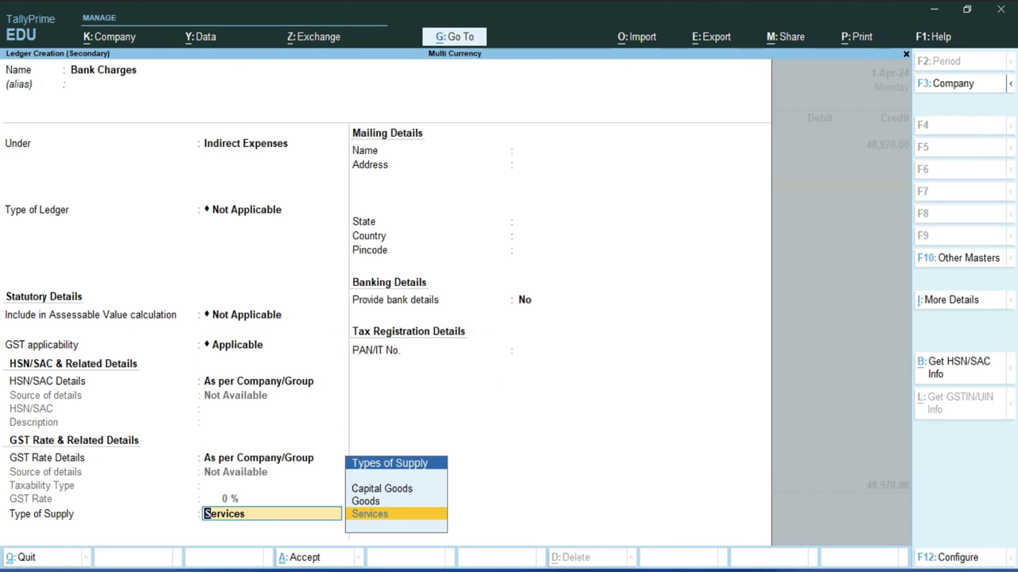
key("Return")
key("Return")
key("Return")
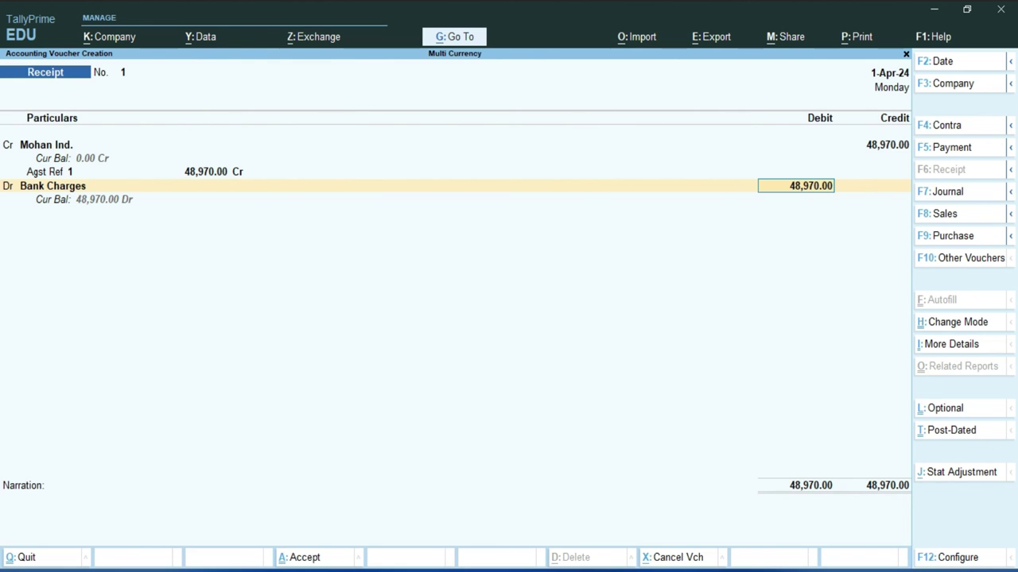
Debit Bank Charges $5 at ₹85 per dollar (₹425.00), then start another debit line.
key("space")
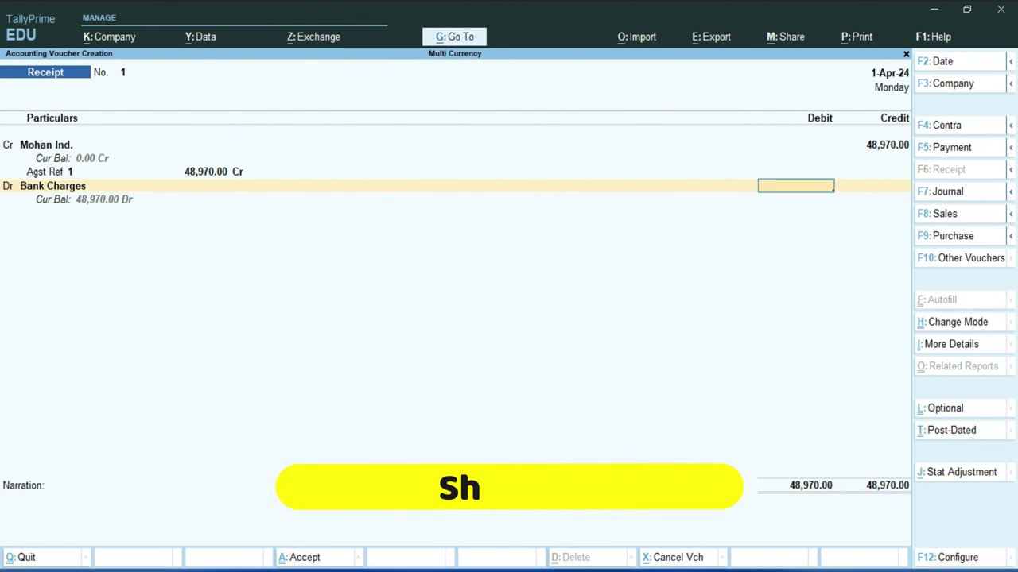
type("$5")
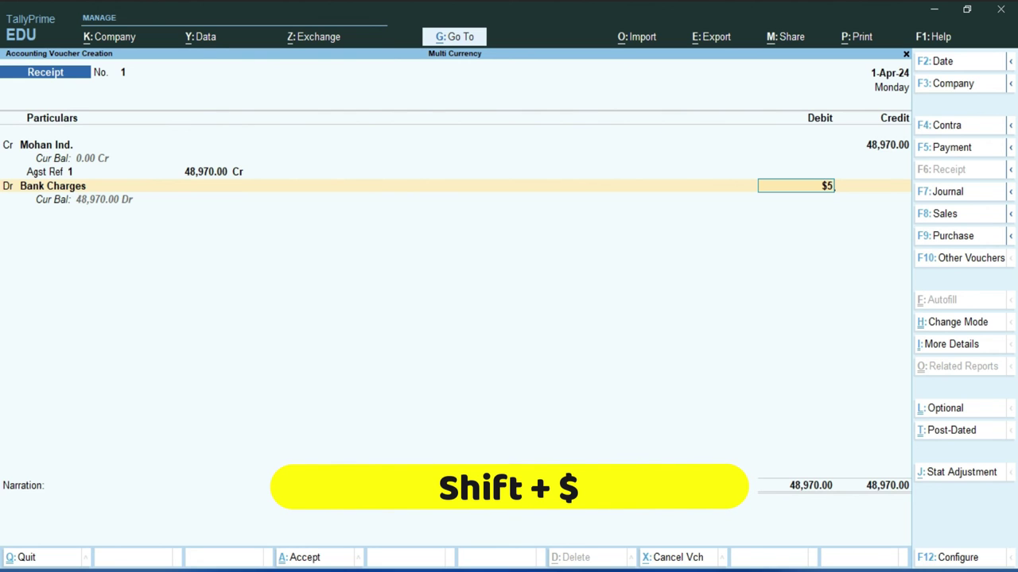
key("Return")
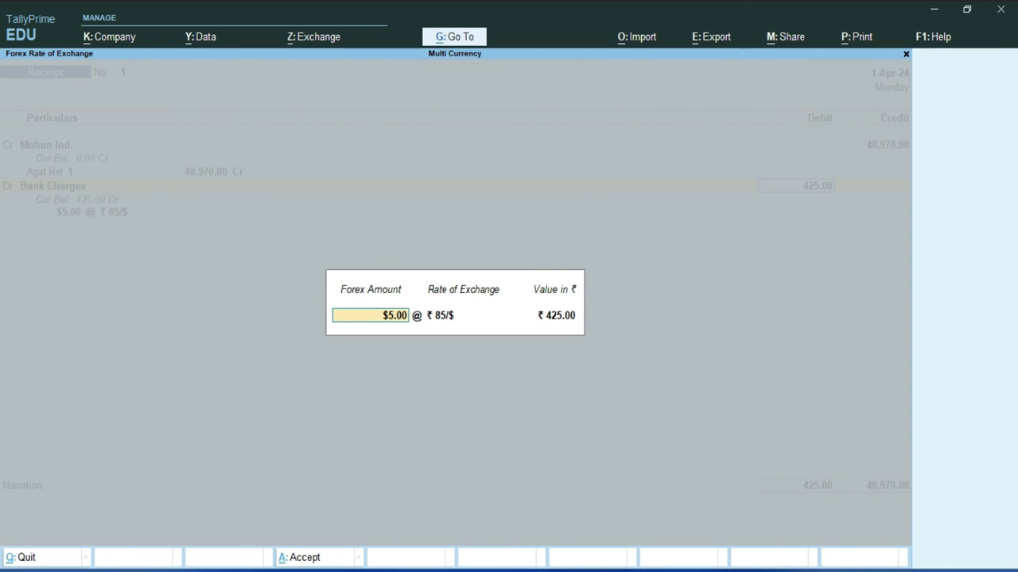
key("Return")
key("Return")
key("Return")
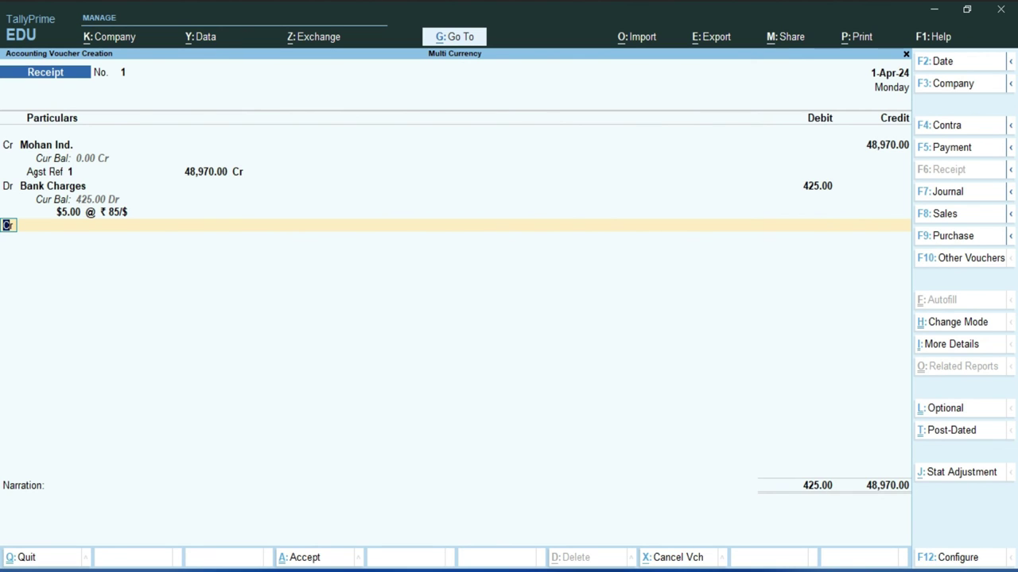
type("d")
key("Return")
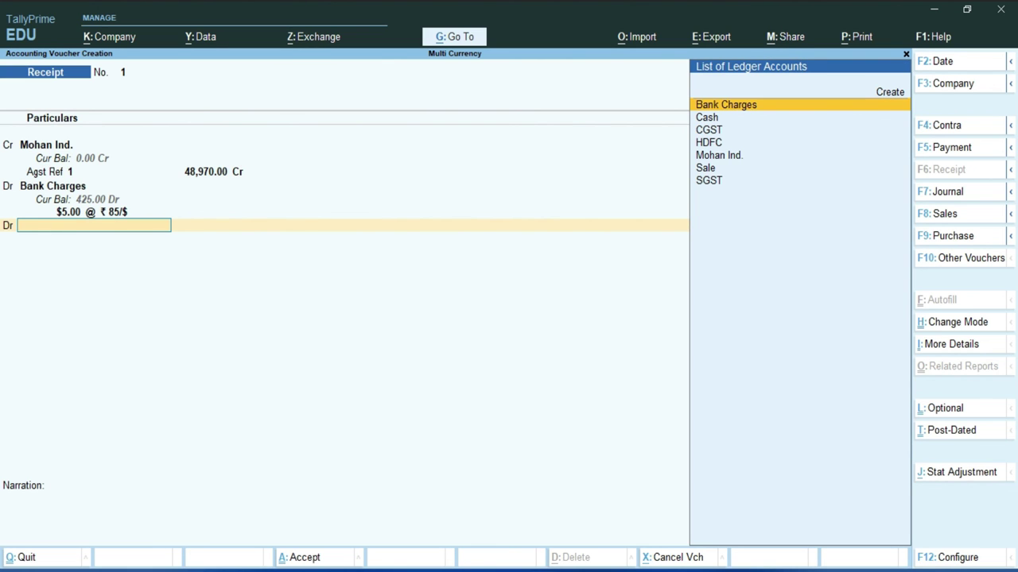
Choose the HDFC ledger for the new debit line.
key("Down")
key("Down")
key("Down")
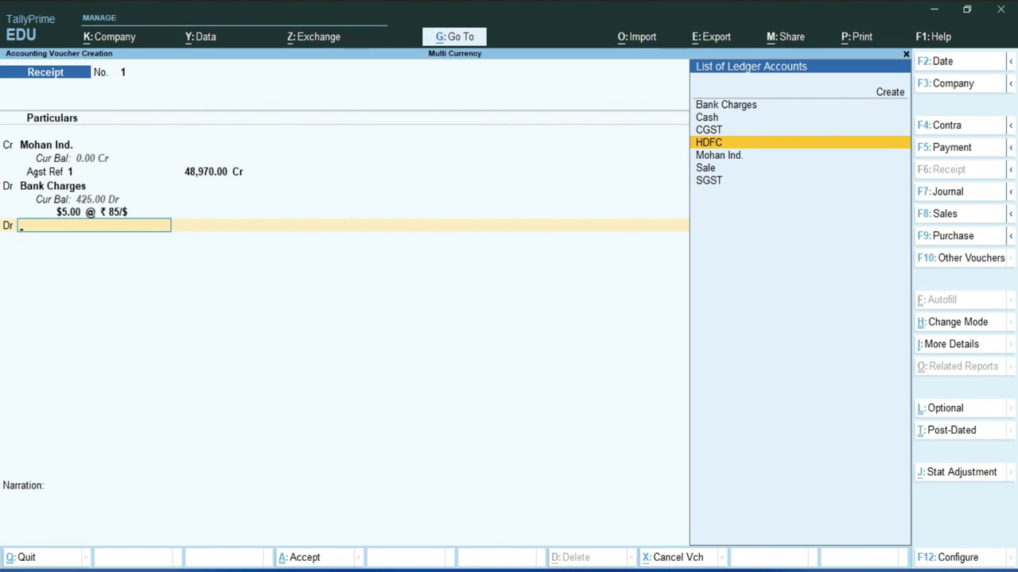
key("Return")
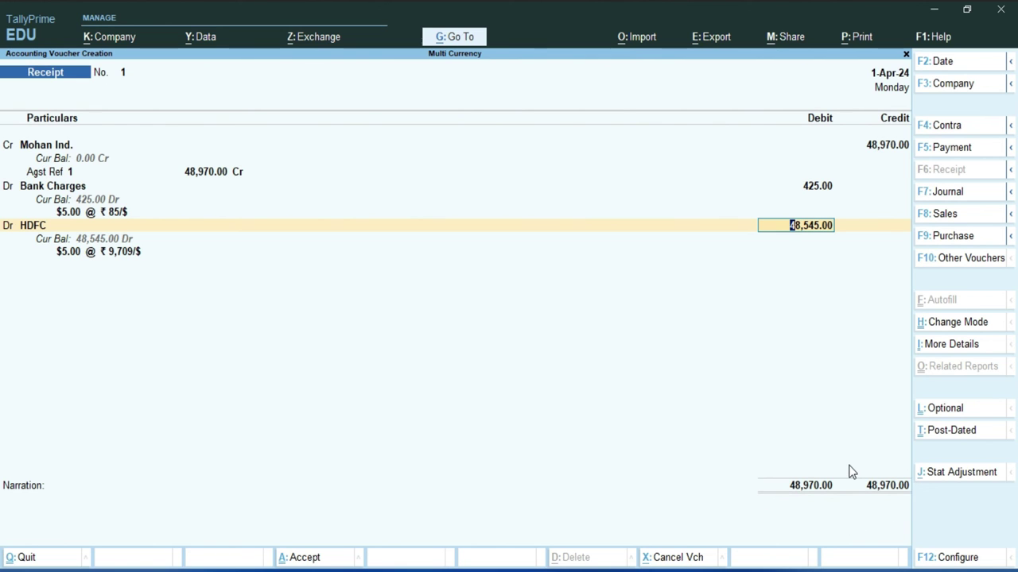
key("BackSpace")
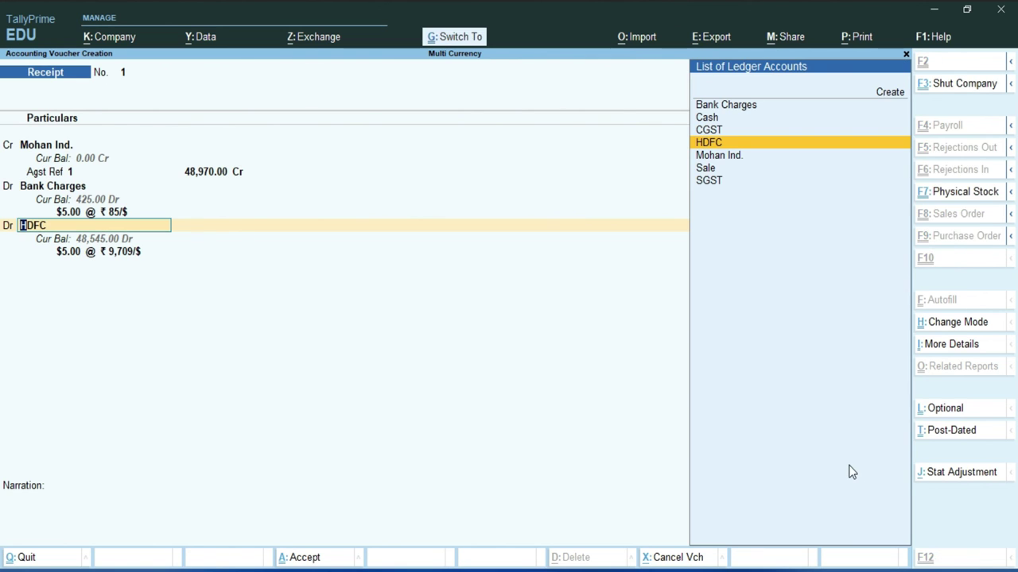
Alter the HDFC ledger, keeping the Bank Accounts group and setting Bank Name to Not Applicable.
key("ctrl+Return")
key("Return")
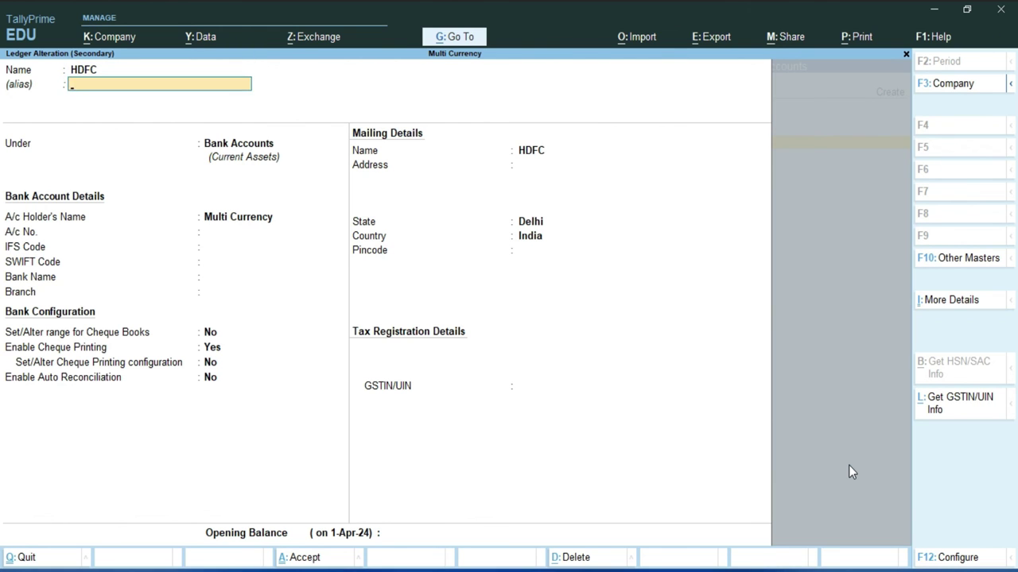
key("Return")
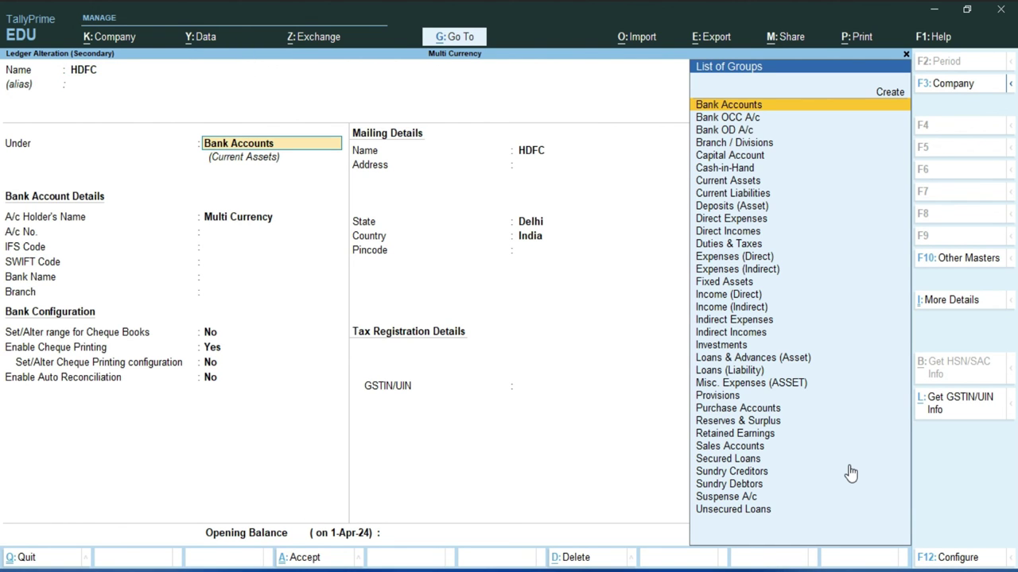
key("Return")
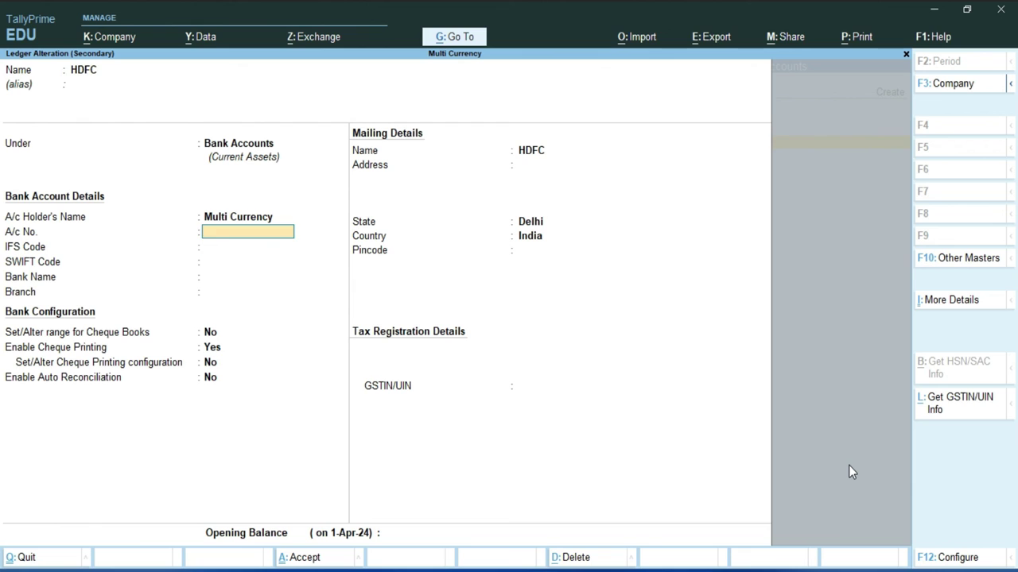
key("Return")
key("Return")
key("Return")
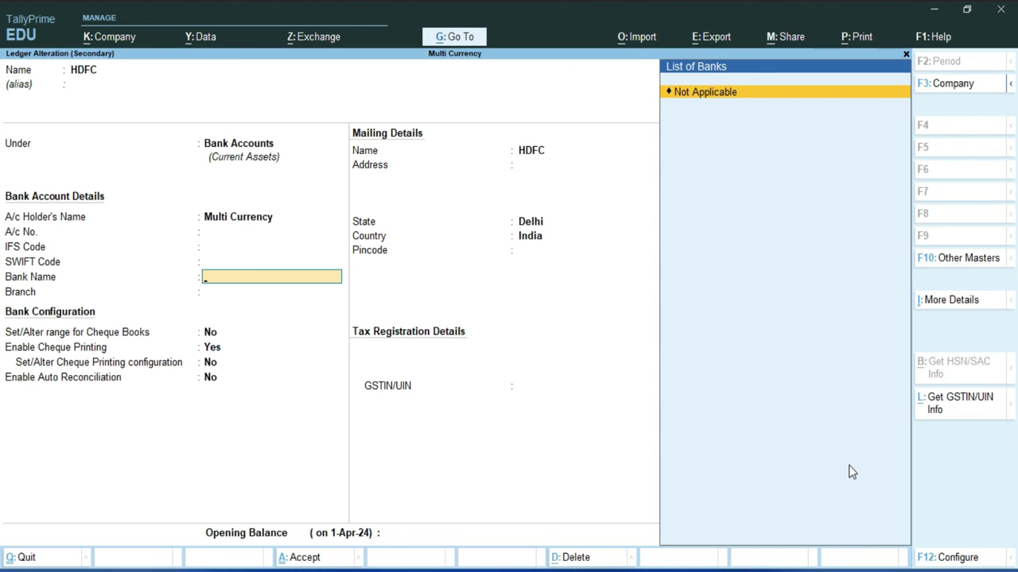
key("Return")
key("Return")
key("Return")
key("Return")
key("Return")
key("Return")
key("Return")
key("Return")
key("Return")
key("Return")
key("Return")
key("Return")
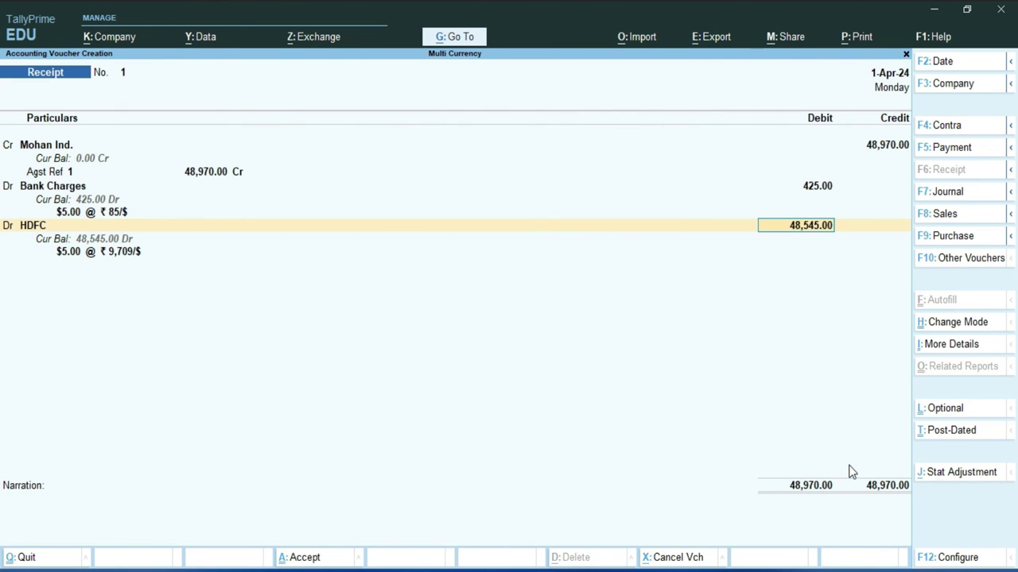
key("Return")
key("Return")
key("Return")
key("Return")
key("Return")
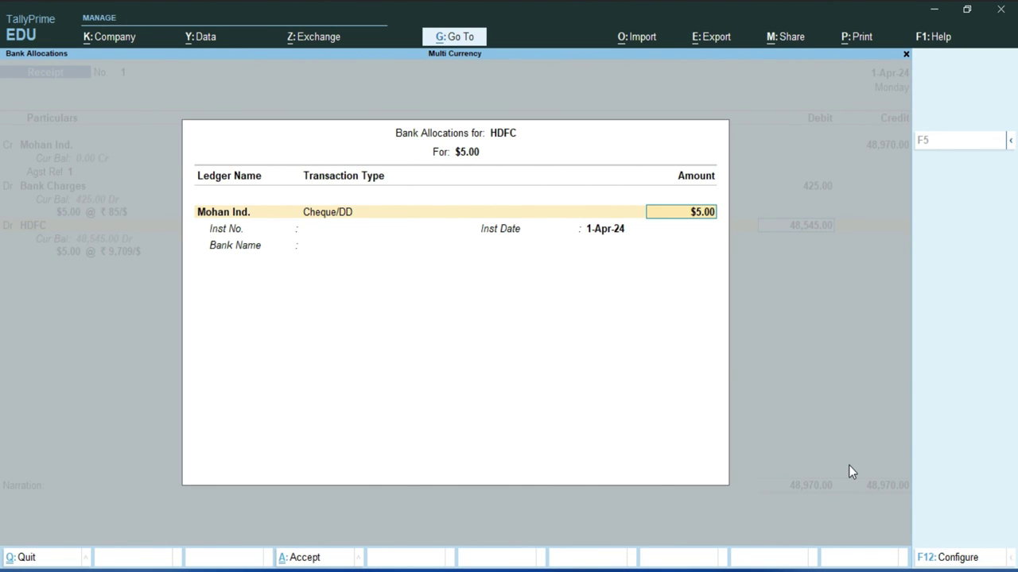
Enter the cheque instrument number in HDFC's bank allocation and accept Receipt No. 1.
key("Return")
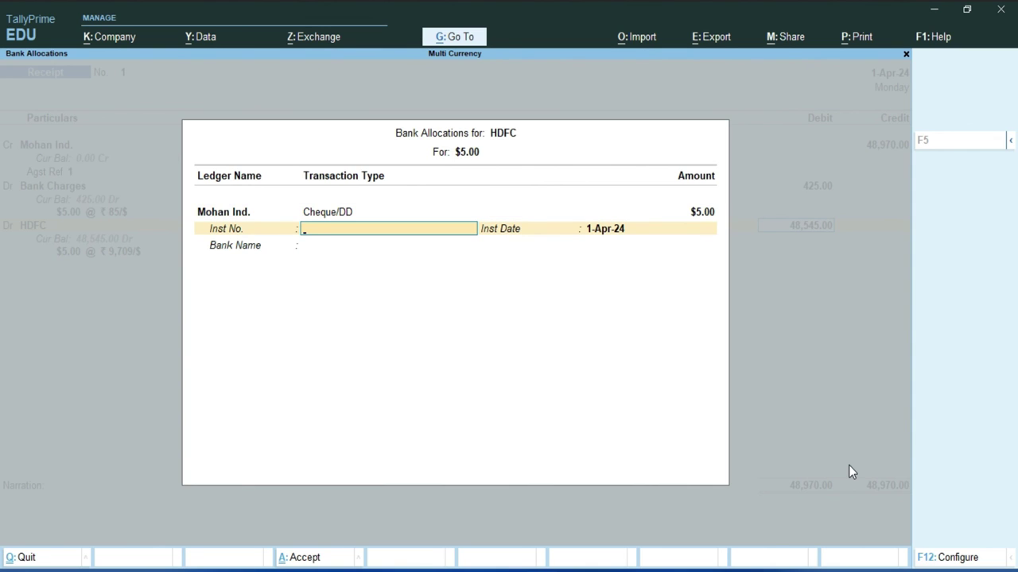
type("458554")
key("BackSpace")
key("BackSpace")
key("BackSpace")
key("BackSpace")
type("84587")
key("Return")
key("Return")
key("Return")
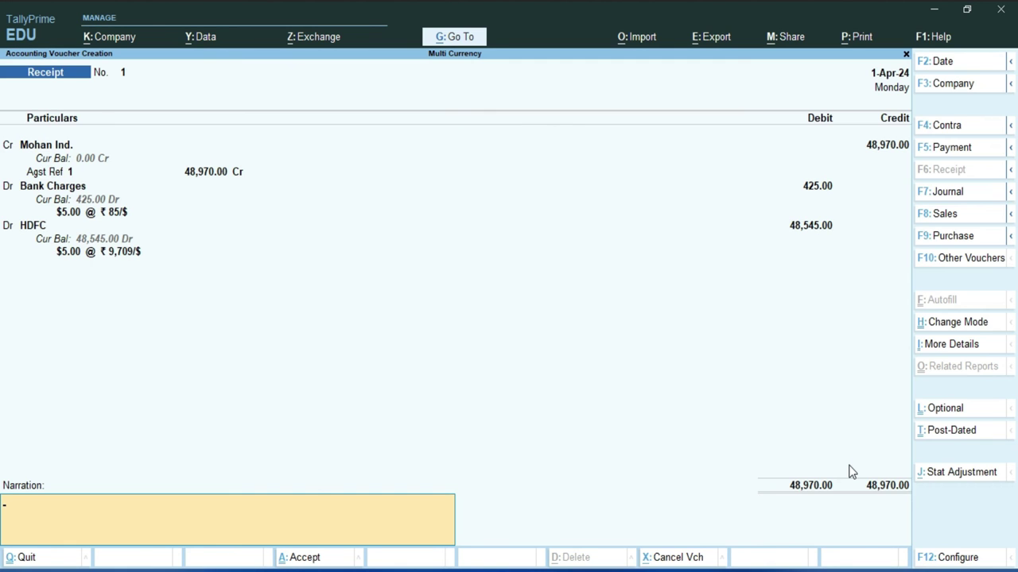
key("Return")
key("Return")
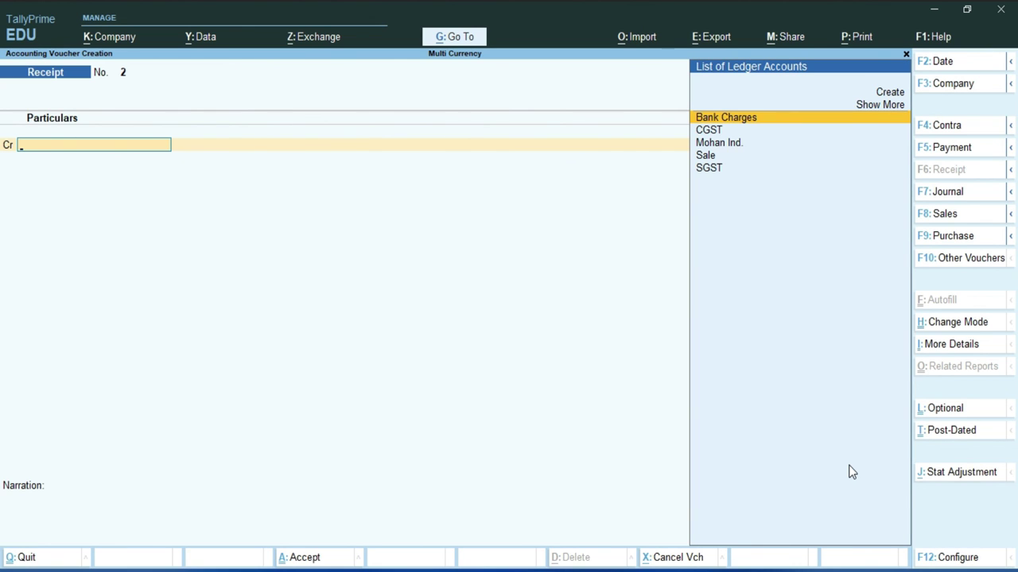